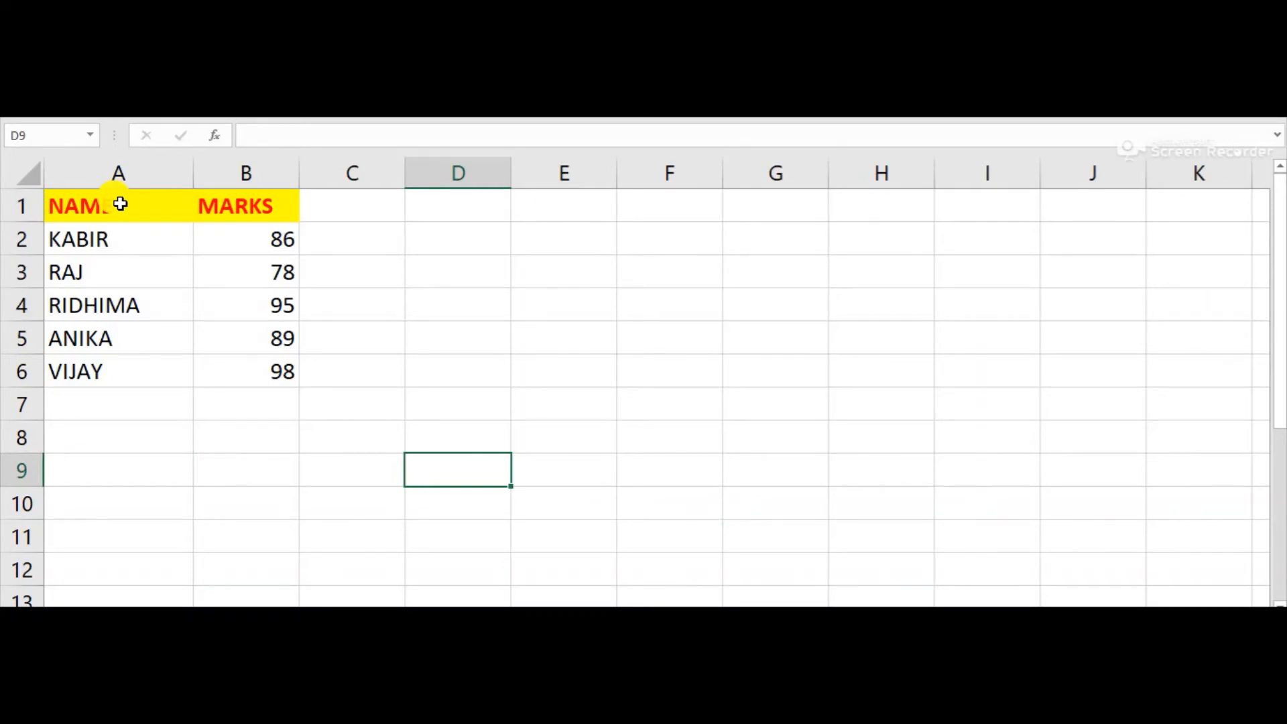
Insert a clustered column chart from the NAME and MARKS data in A1:B6
left_click(120, 205)
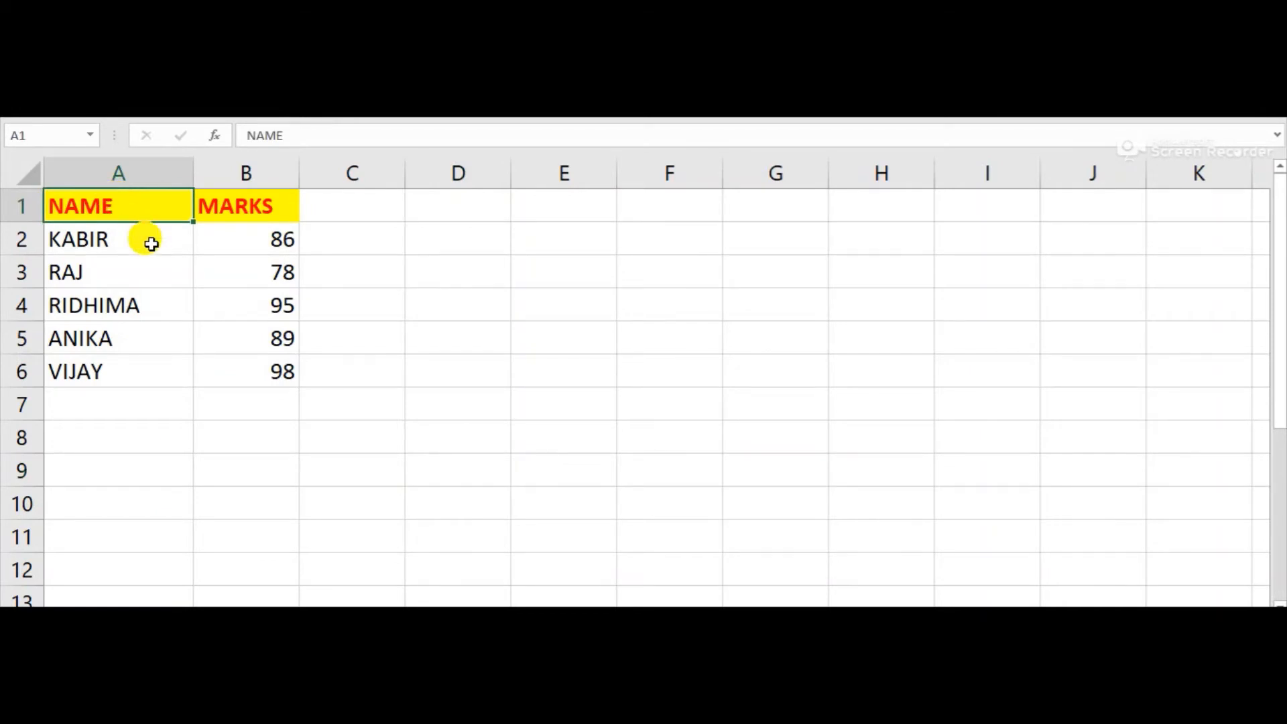
left_click(277, 378, "shift")
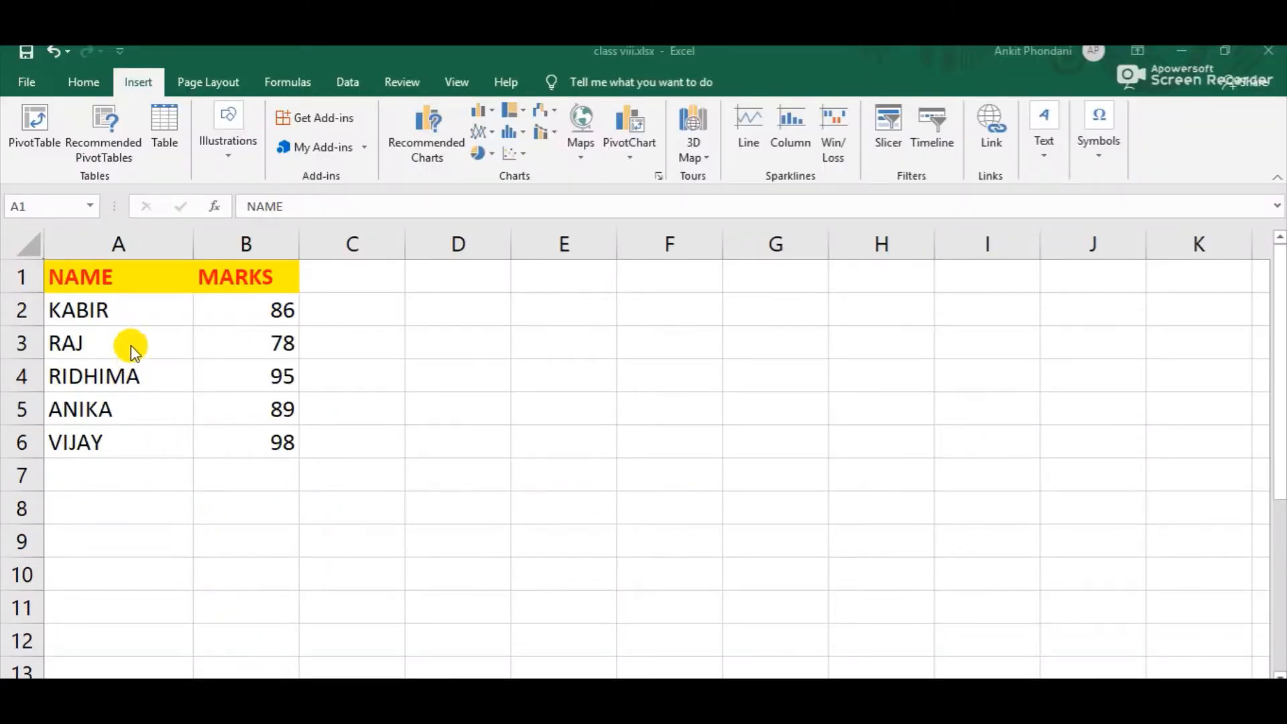
key("ctrl+a")
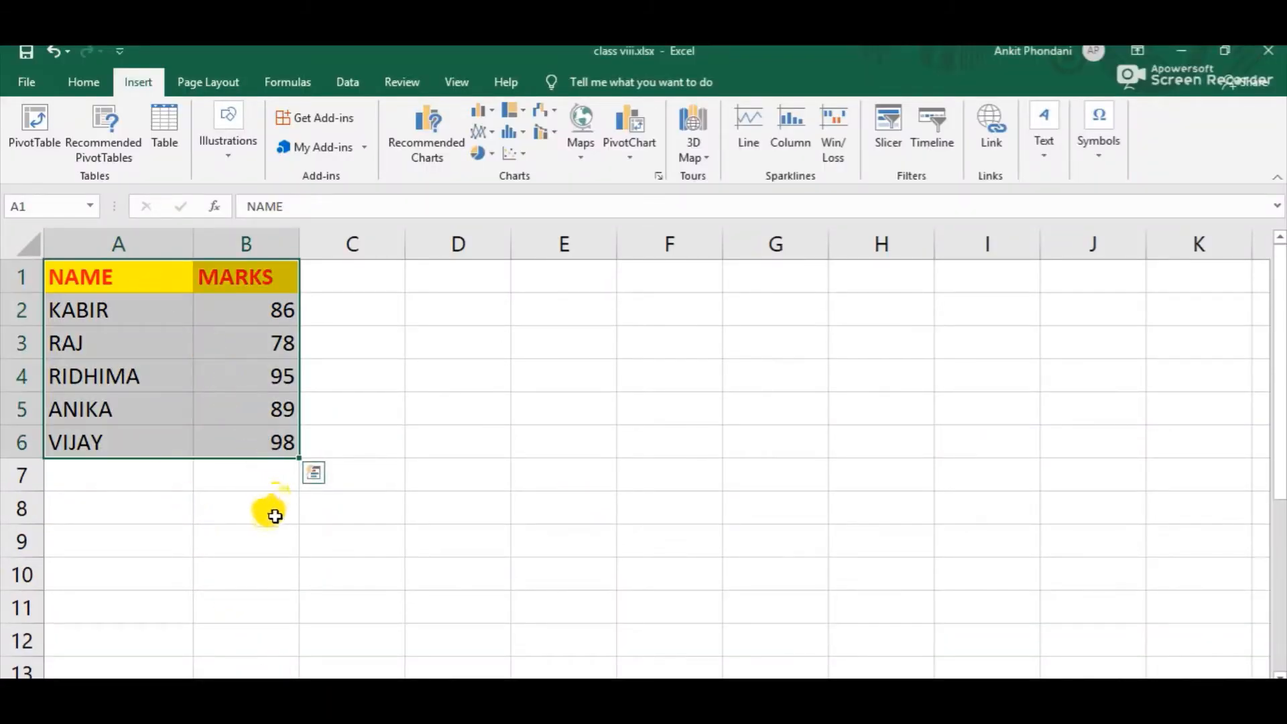
left_click(95, 86)
left_click(141, 82)
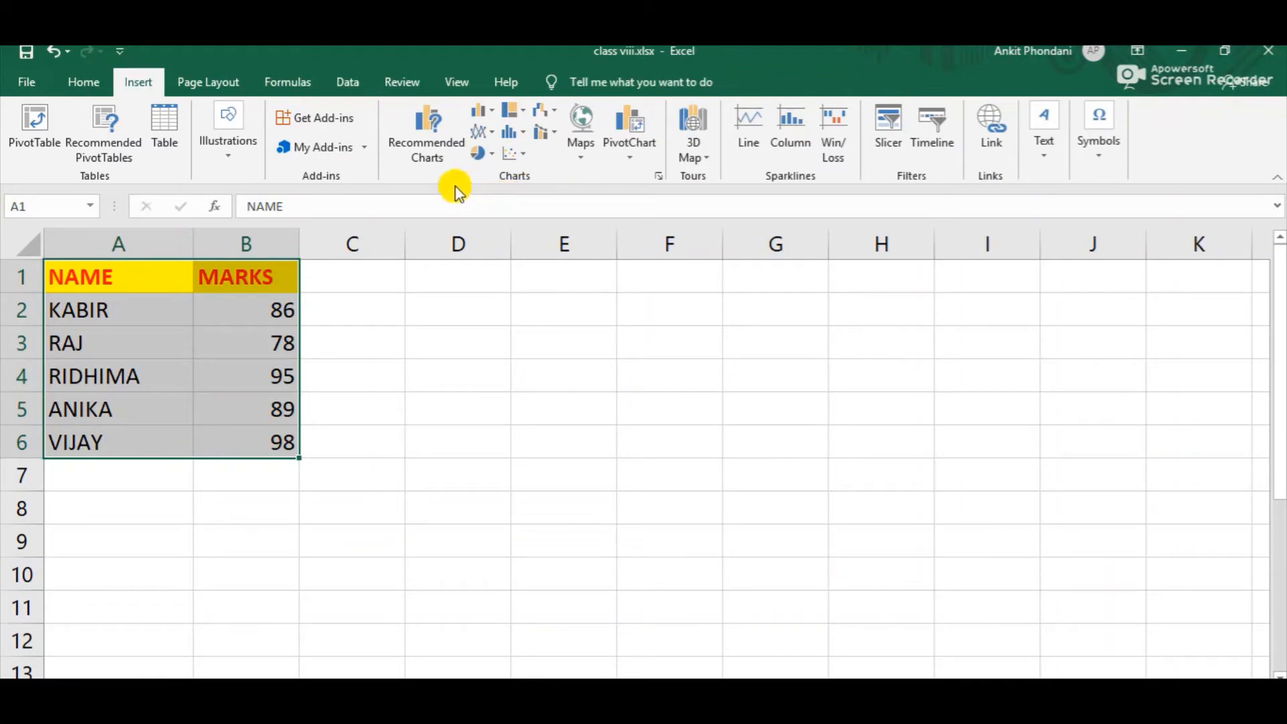
left_click(432, 118)
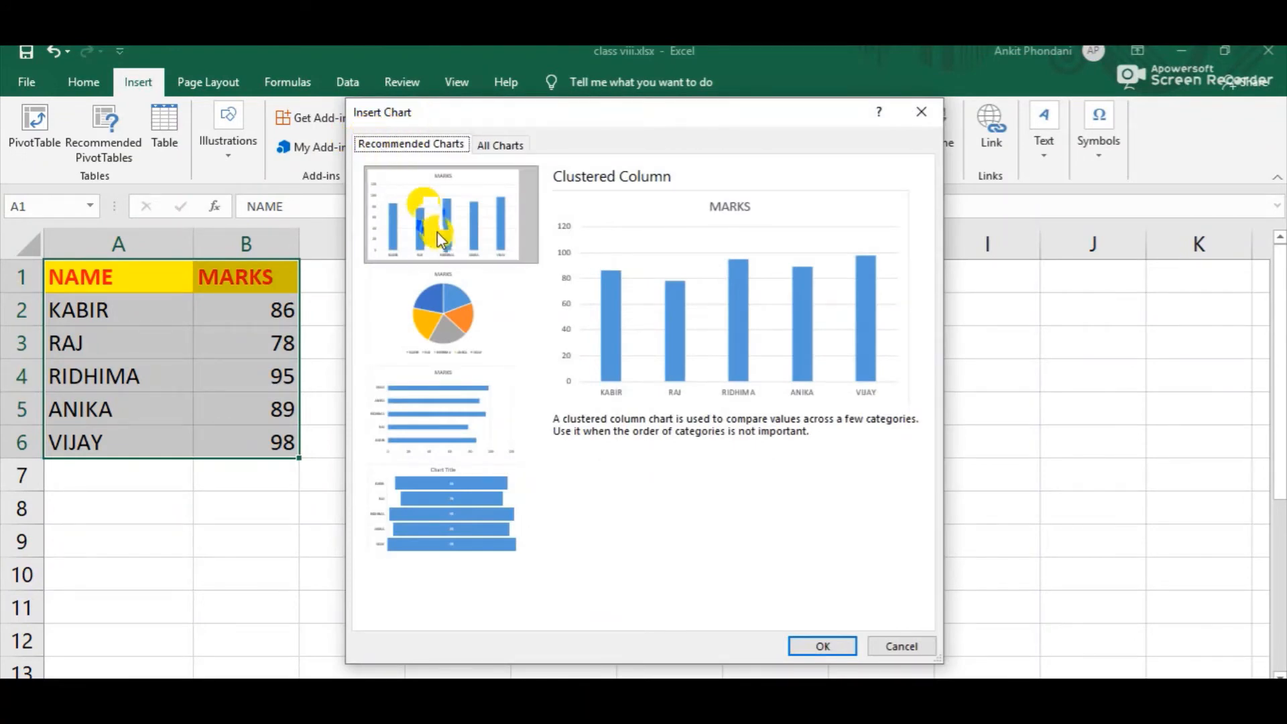
left_click(514, 148)
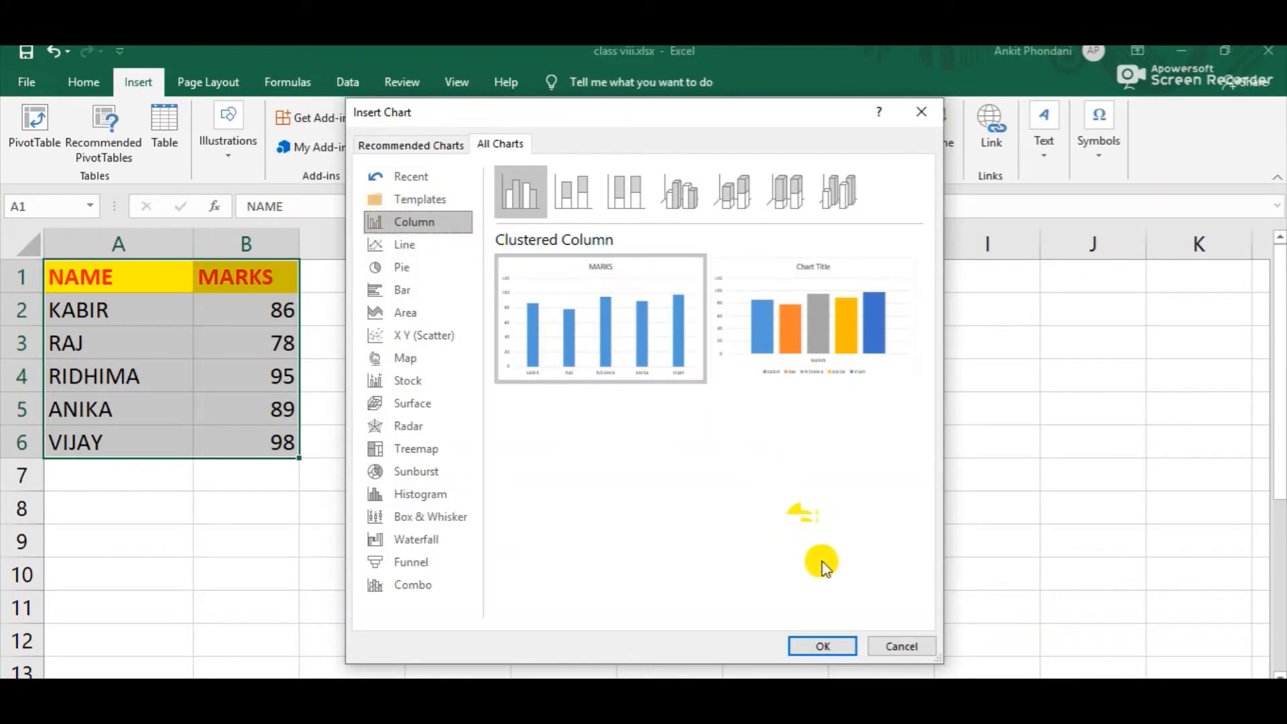
left_click(823, 646)
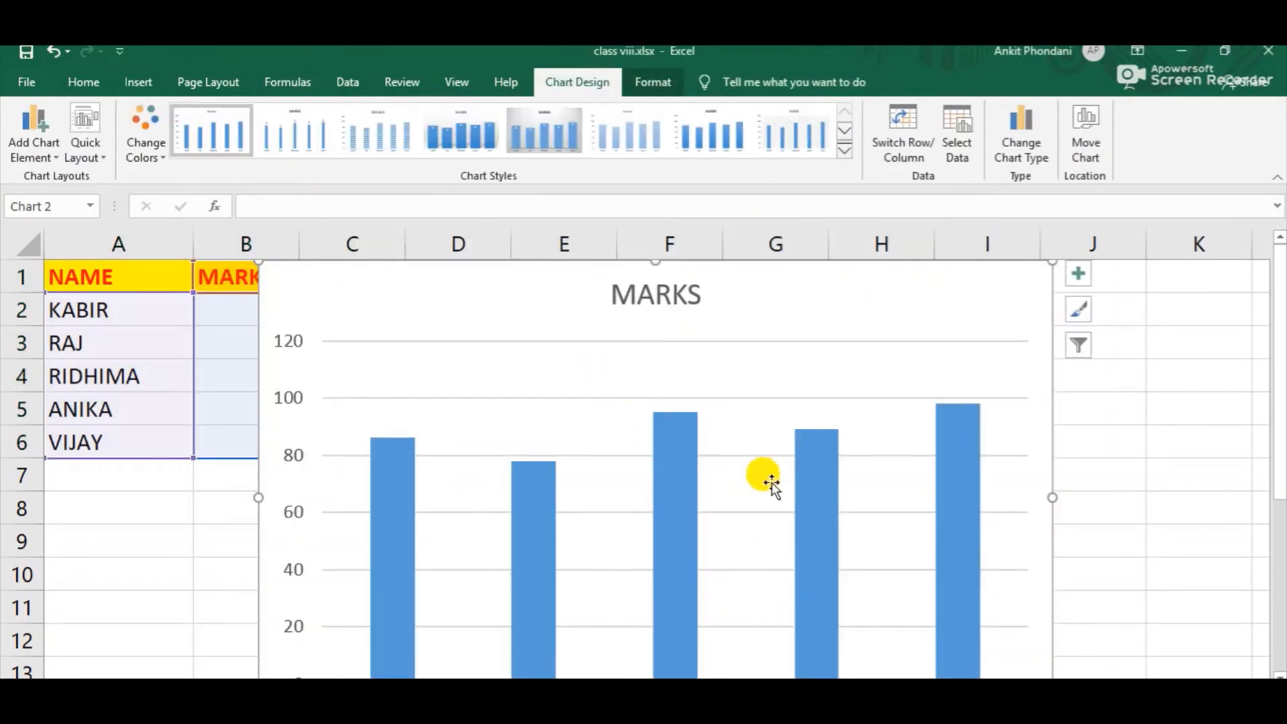
Restyle the MARKS column chart with the dark-background chart style that has blue columns
mouse_move(1277, 363)
left_mouse_down()
mouse_move(1279, 412)
mouse_move(1279, 377)
left_mouse_up()
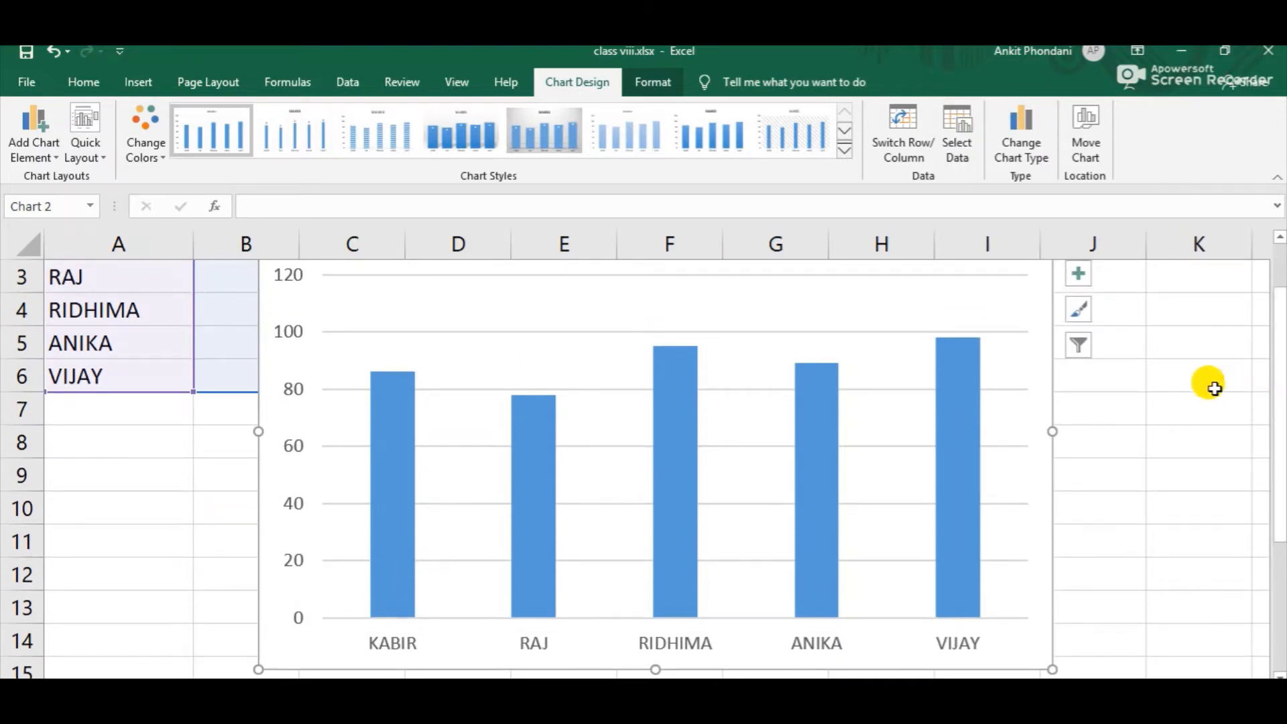
scroll(1212, 382, "down", 3, "ctrl")
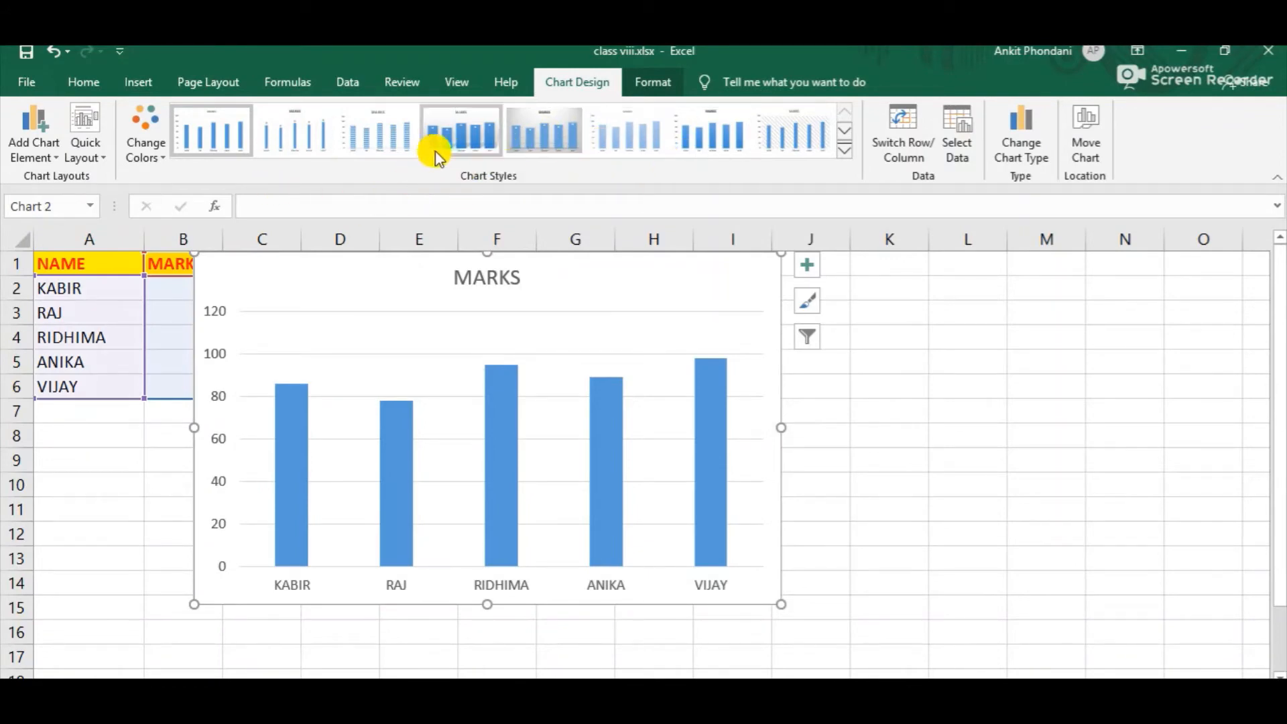
left_click(830, 144)
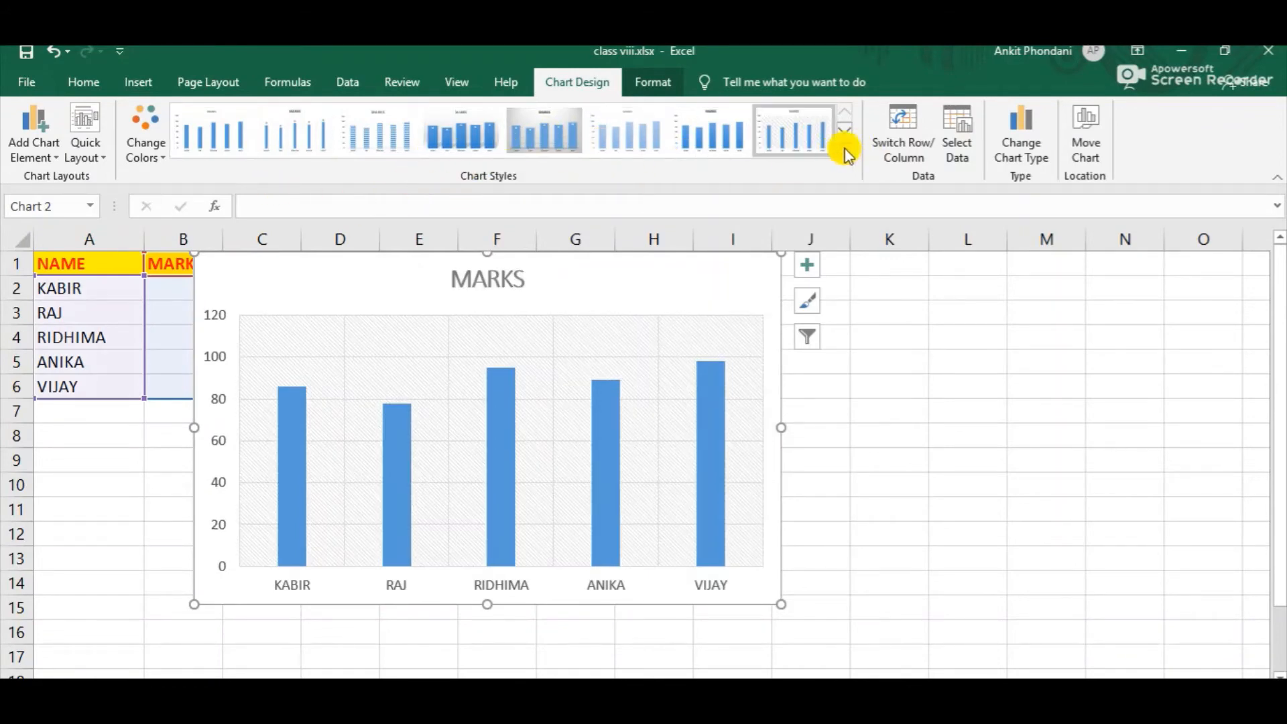
left_click(844, 151)
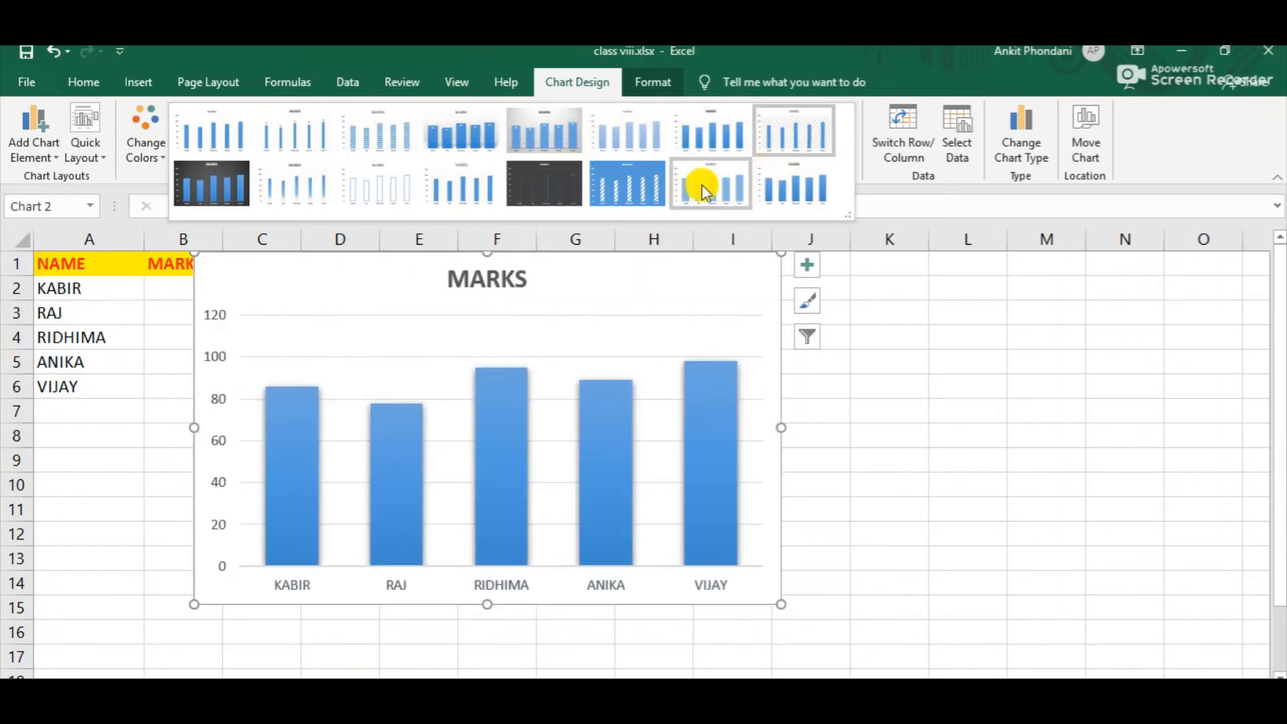
left_click(209, 176)
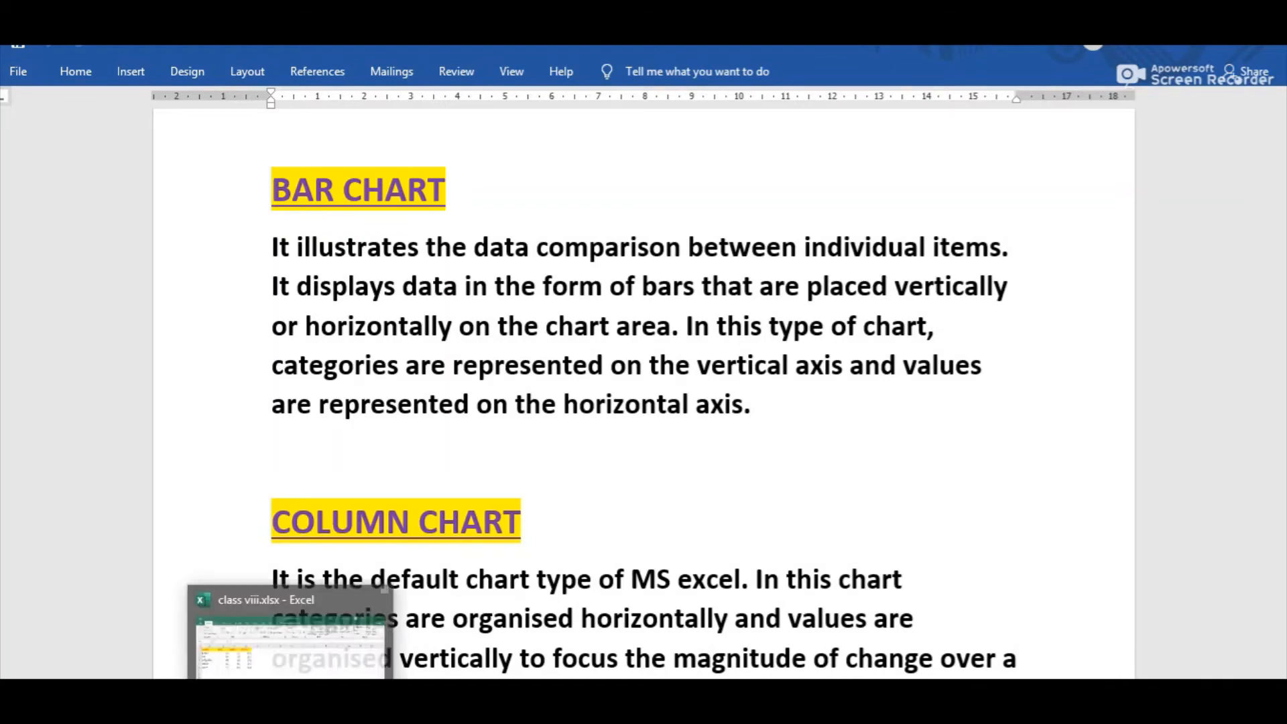
Switch to the class viii.xlsx workbook in Excel and insert a clustered bar chart of A1:D6, placed beside the data table
left_click(293, 705)
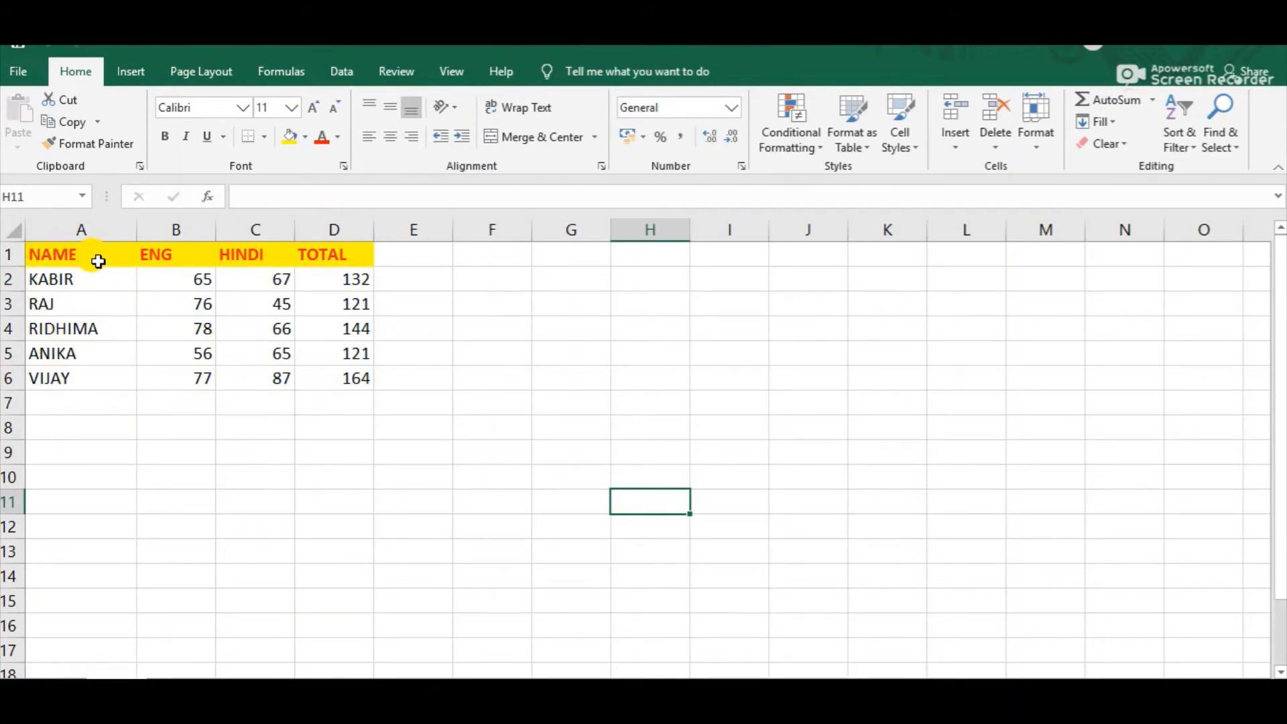
left_click(95, 259)
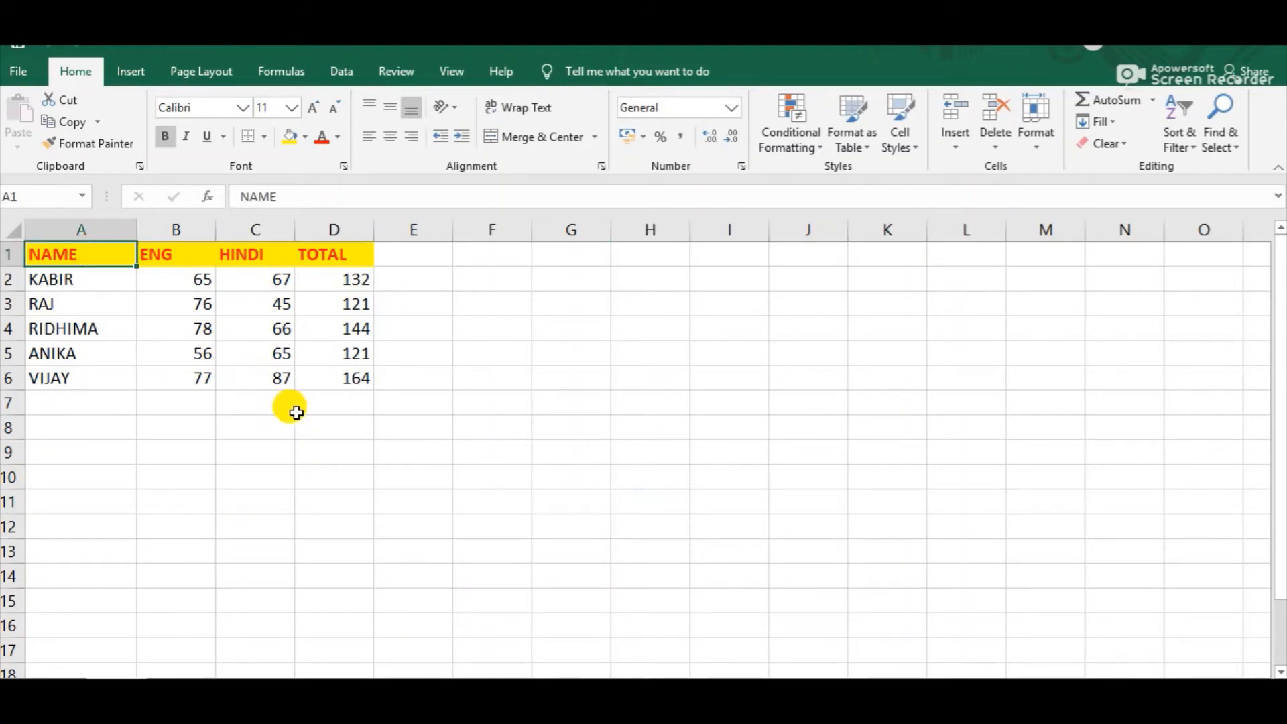
left_click(343, 377, "shift")
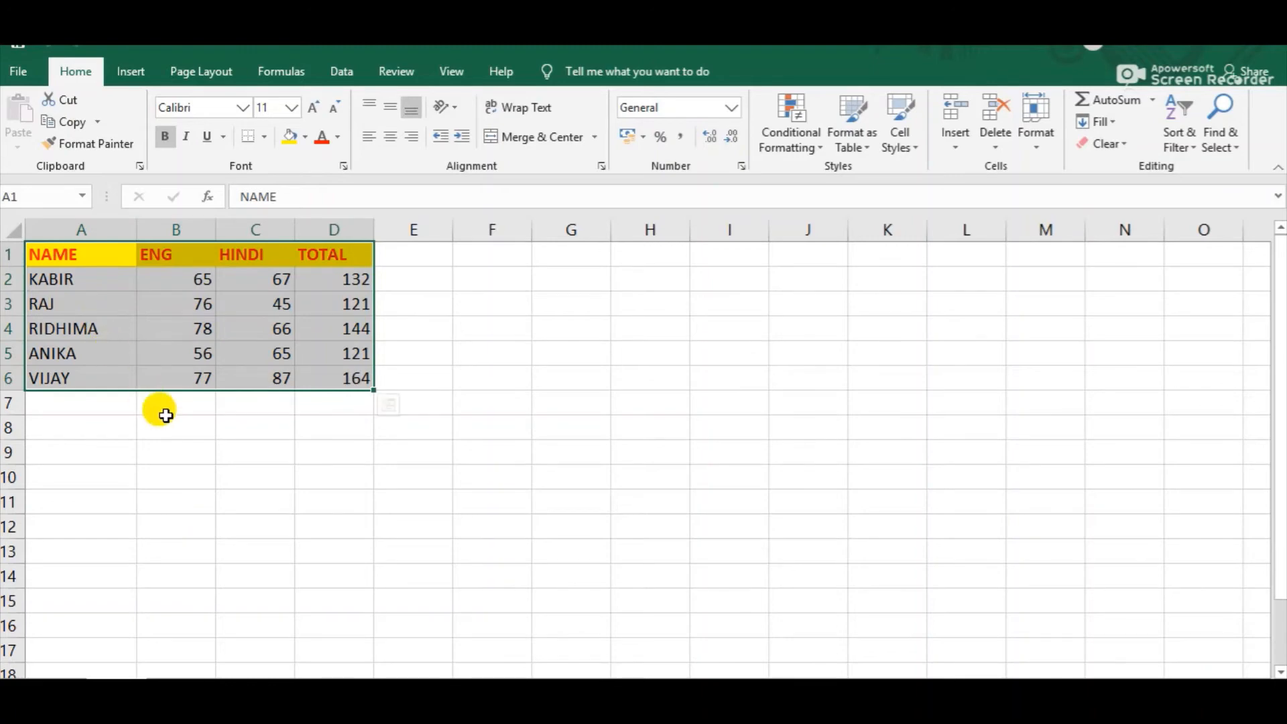
left_click(128, 73)
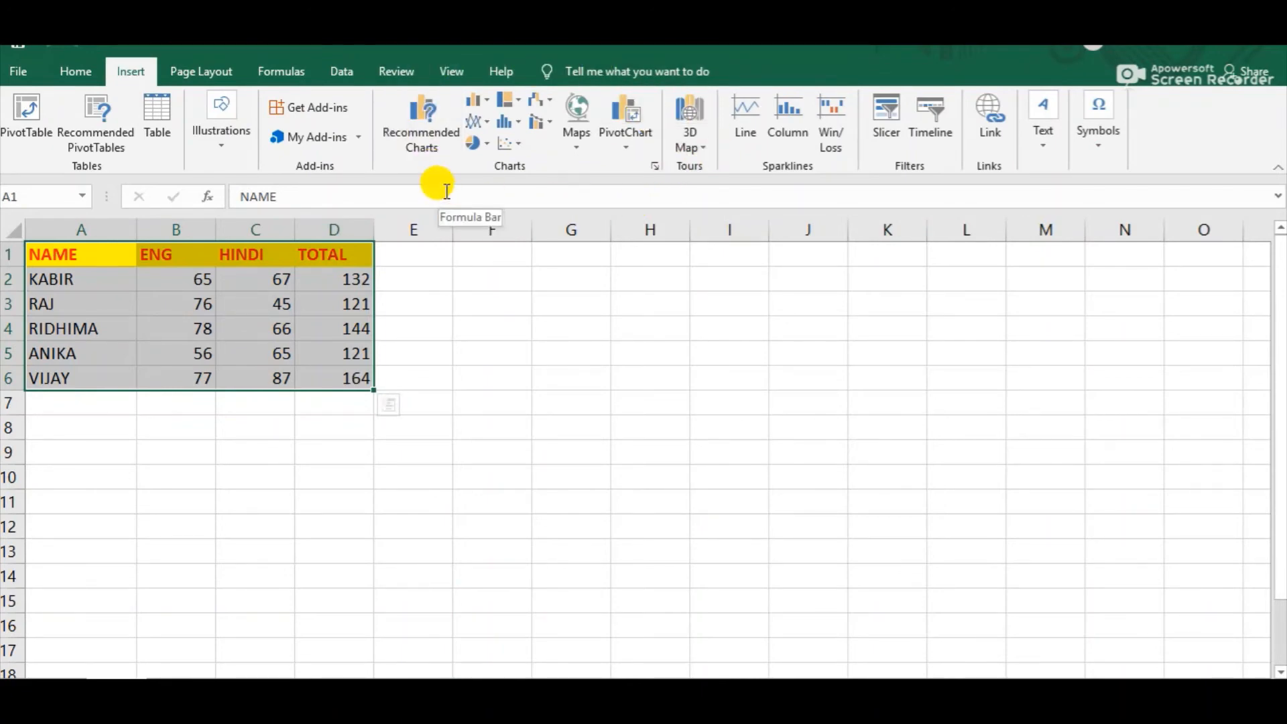
left_click(422, 114)
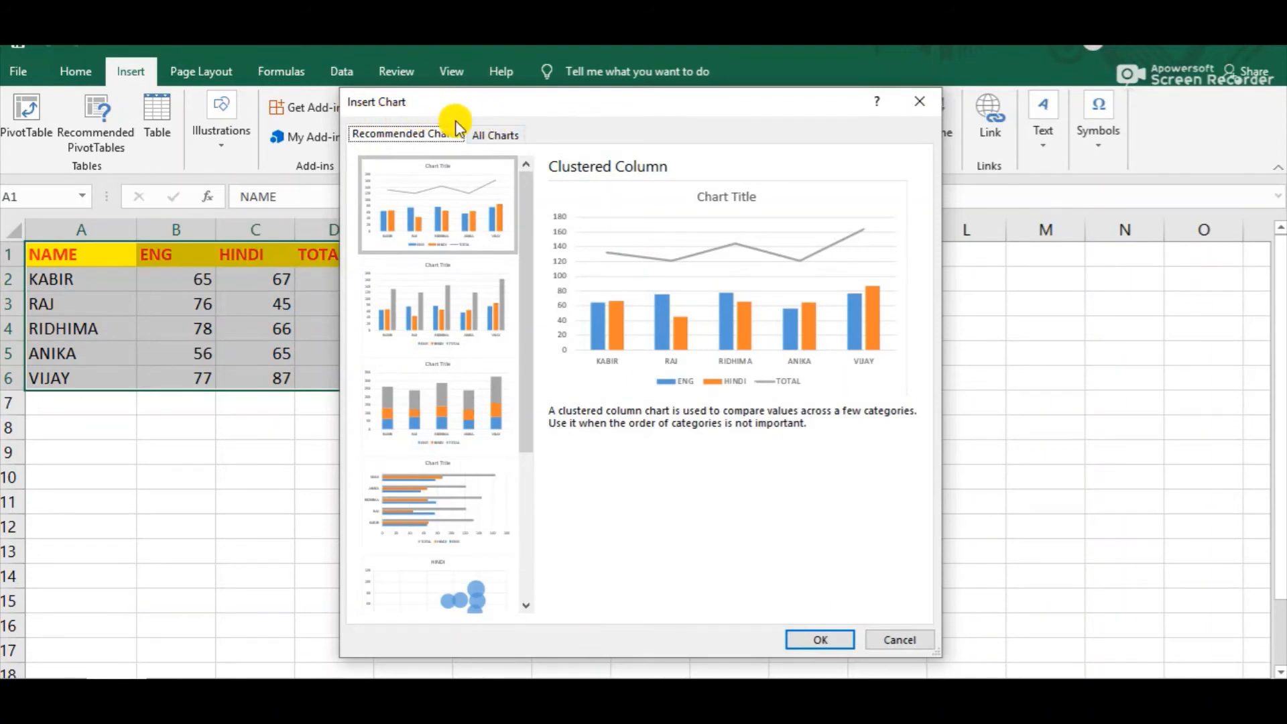
left_click(502, 135)
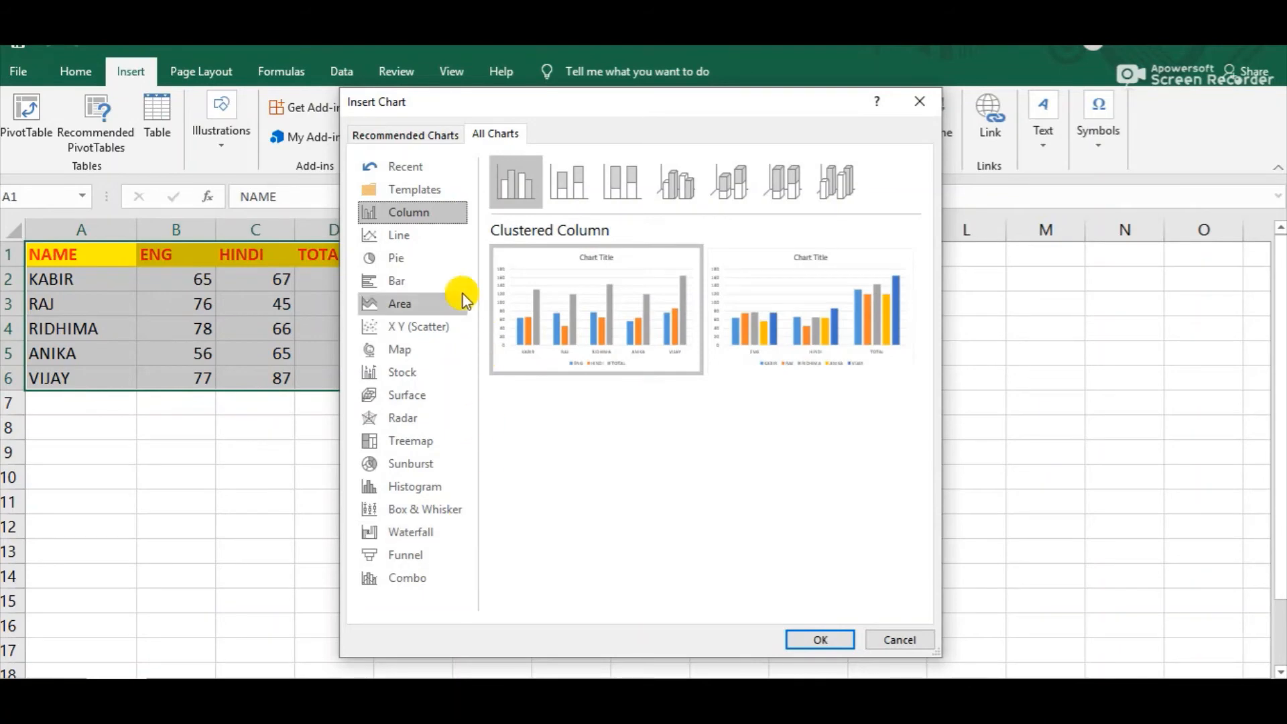
left_click(401, 286)
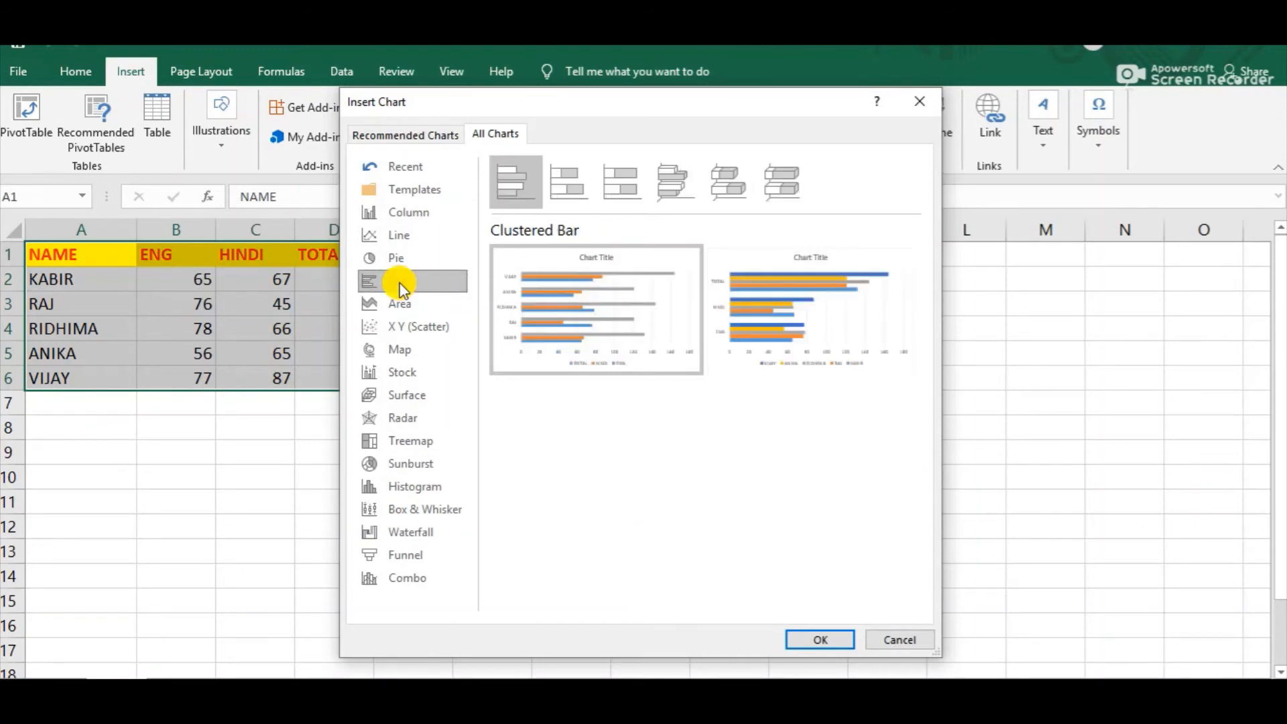
left_click(826, 637)
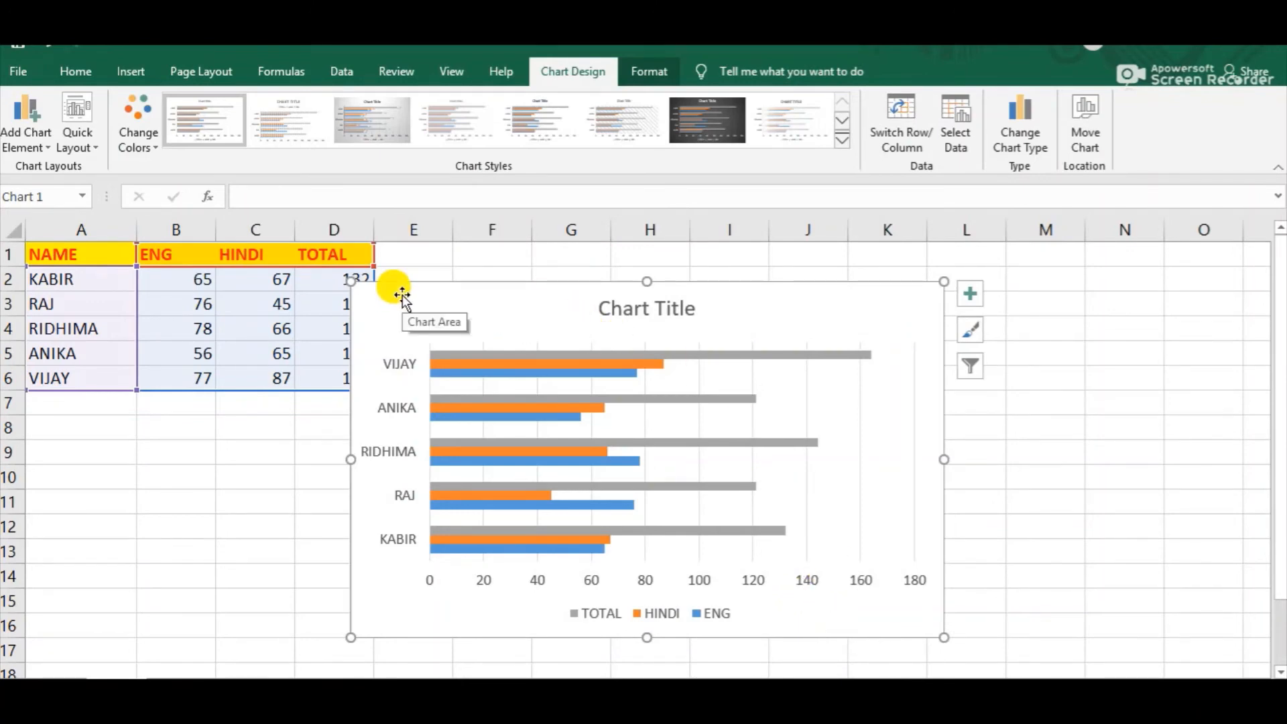
left_click_drag(401, 294, 453, 267)
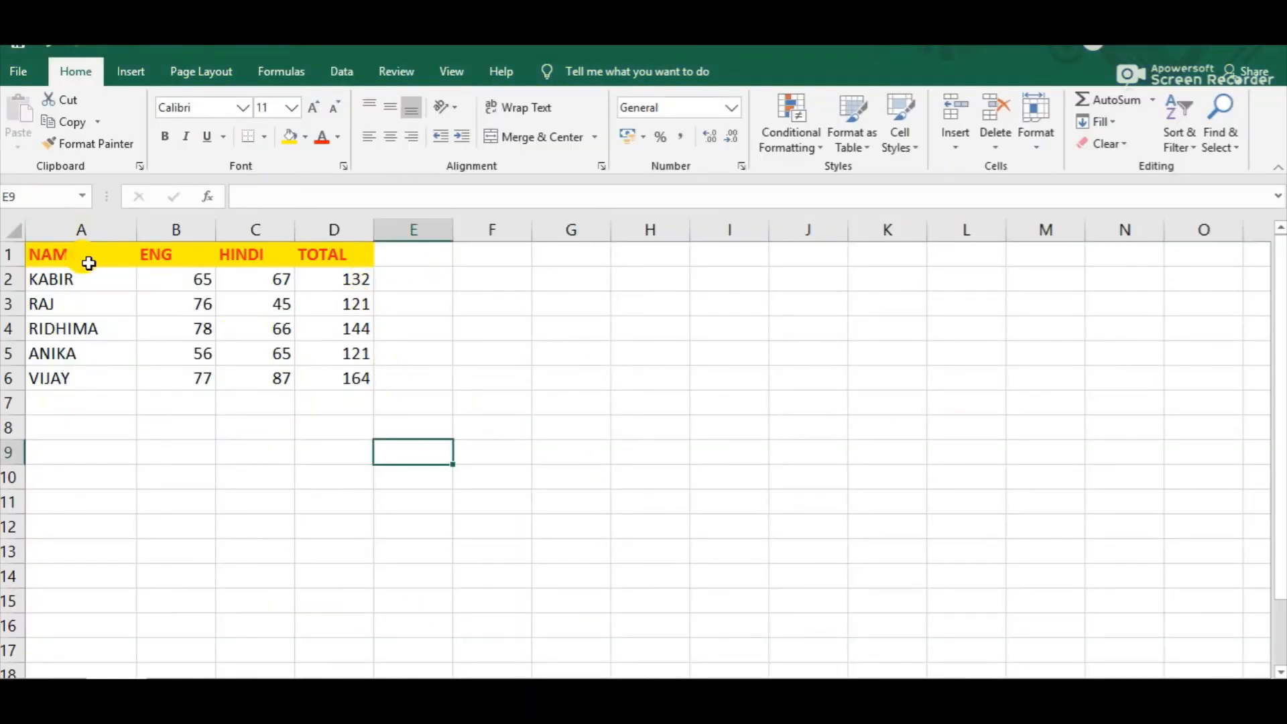
Insert a clustered column chart of the NAME, ENG, HINDI and TOTAL data in A1:D6 and move it clear of the table
left_click(89, 254)
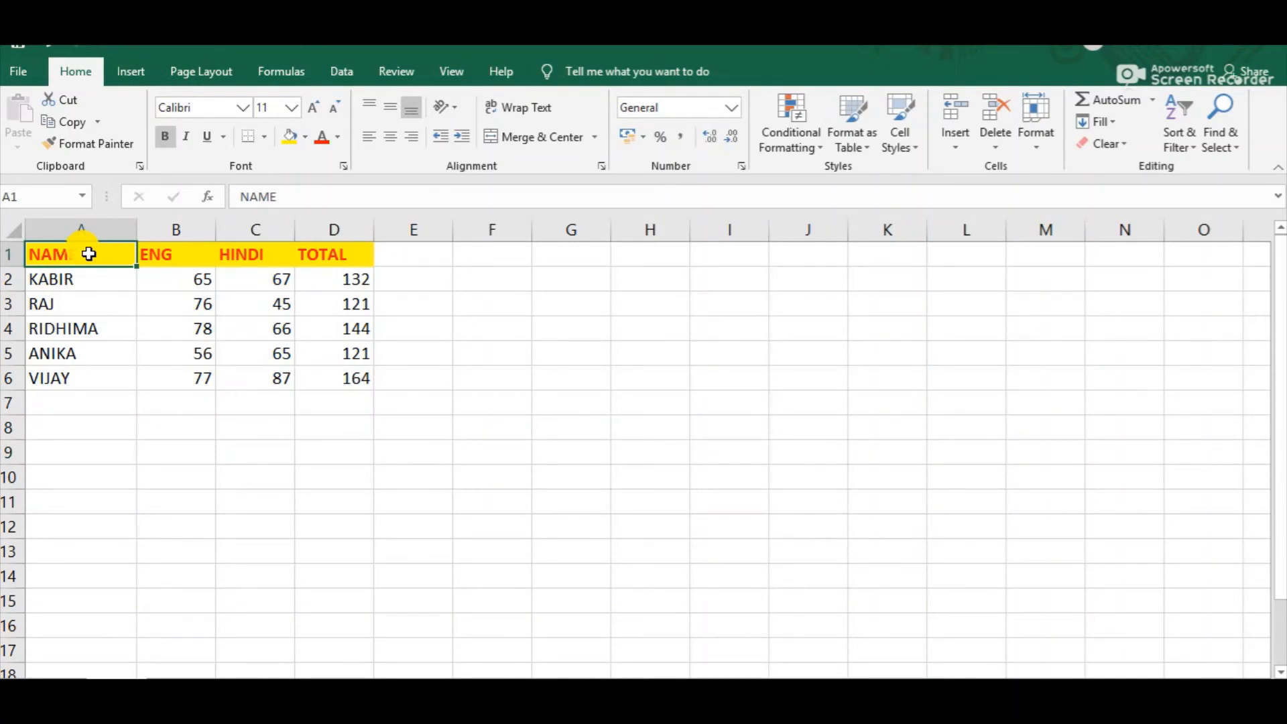
left_click_drag(89, 254, 347, 376)
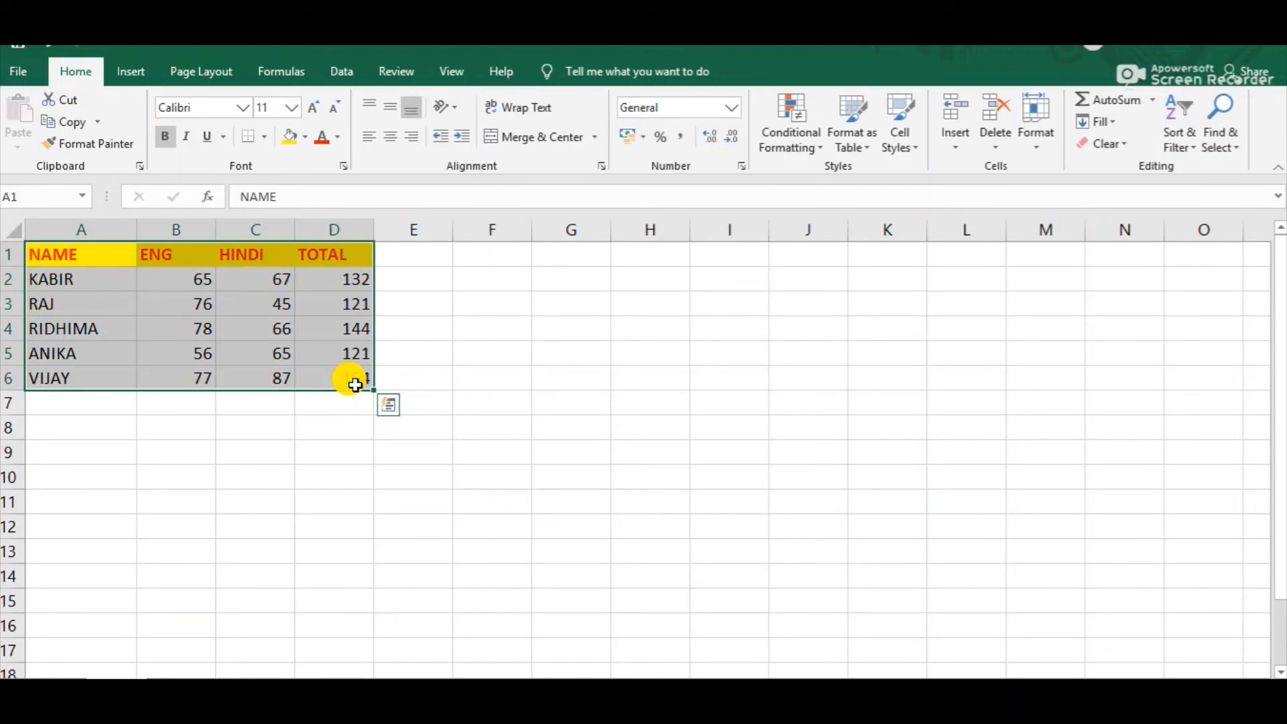
left_click(132, 71)
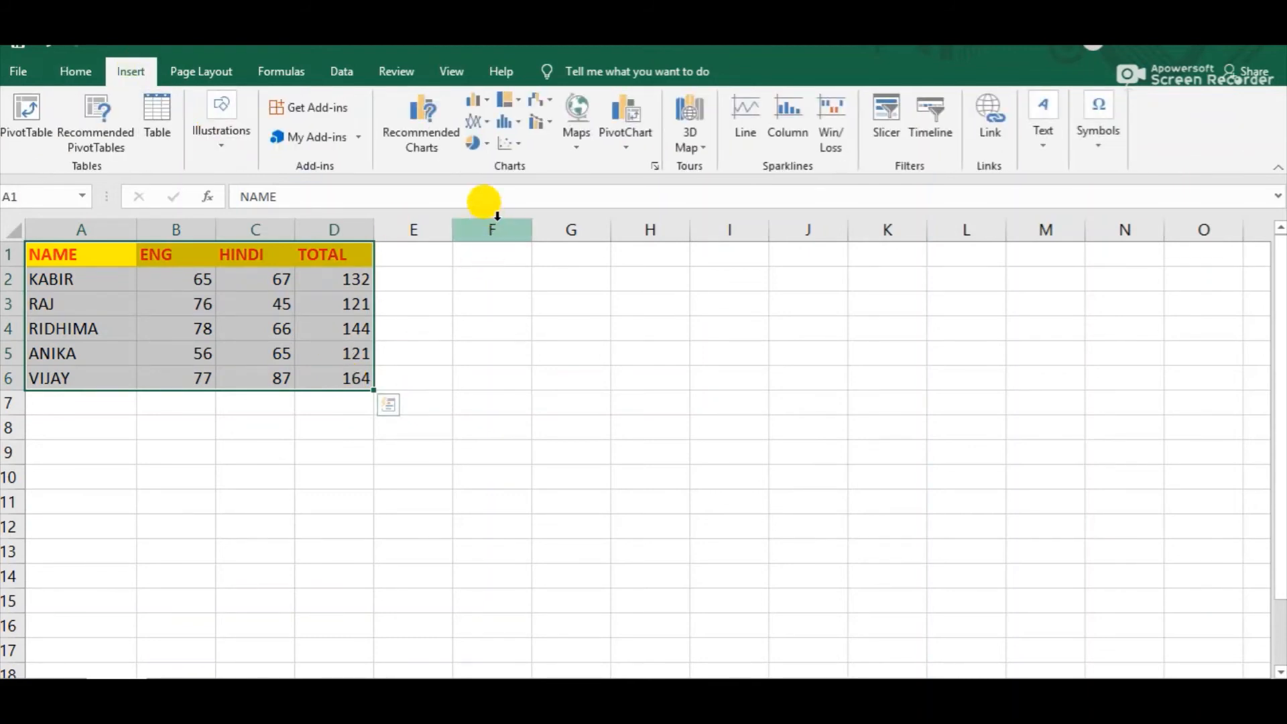
left_click(419, 119)
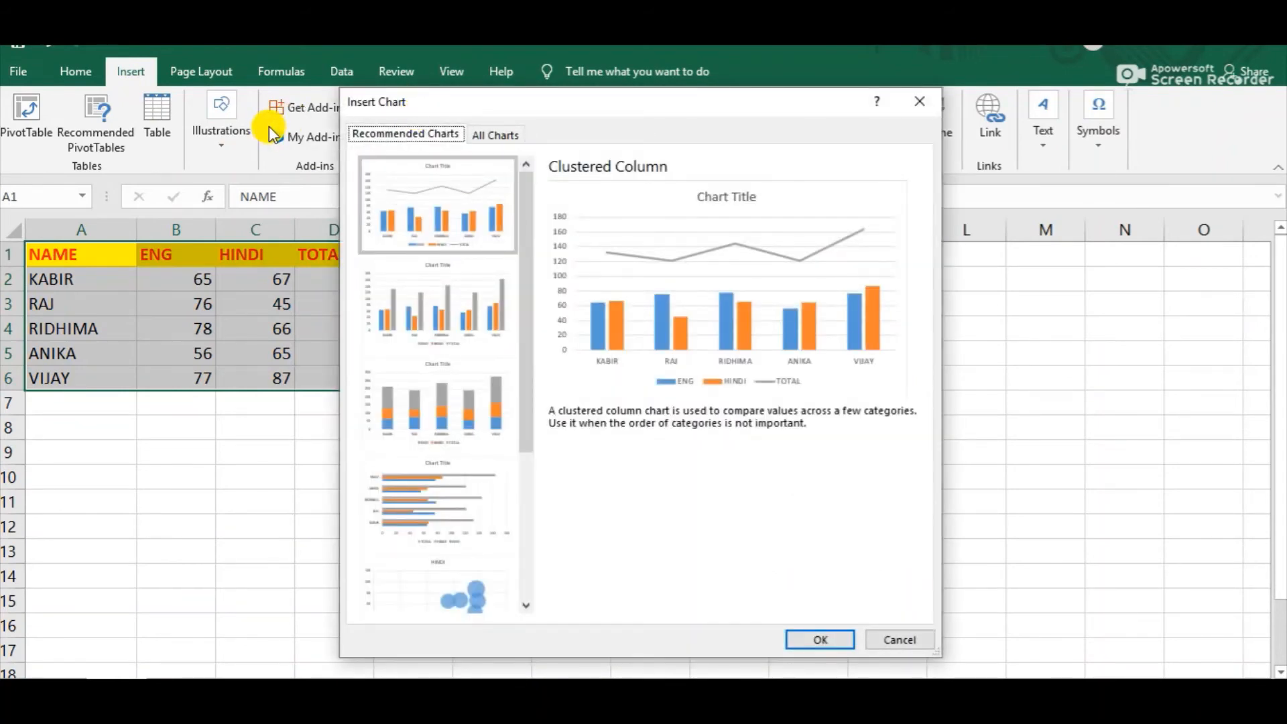
left_click(497, 136)
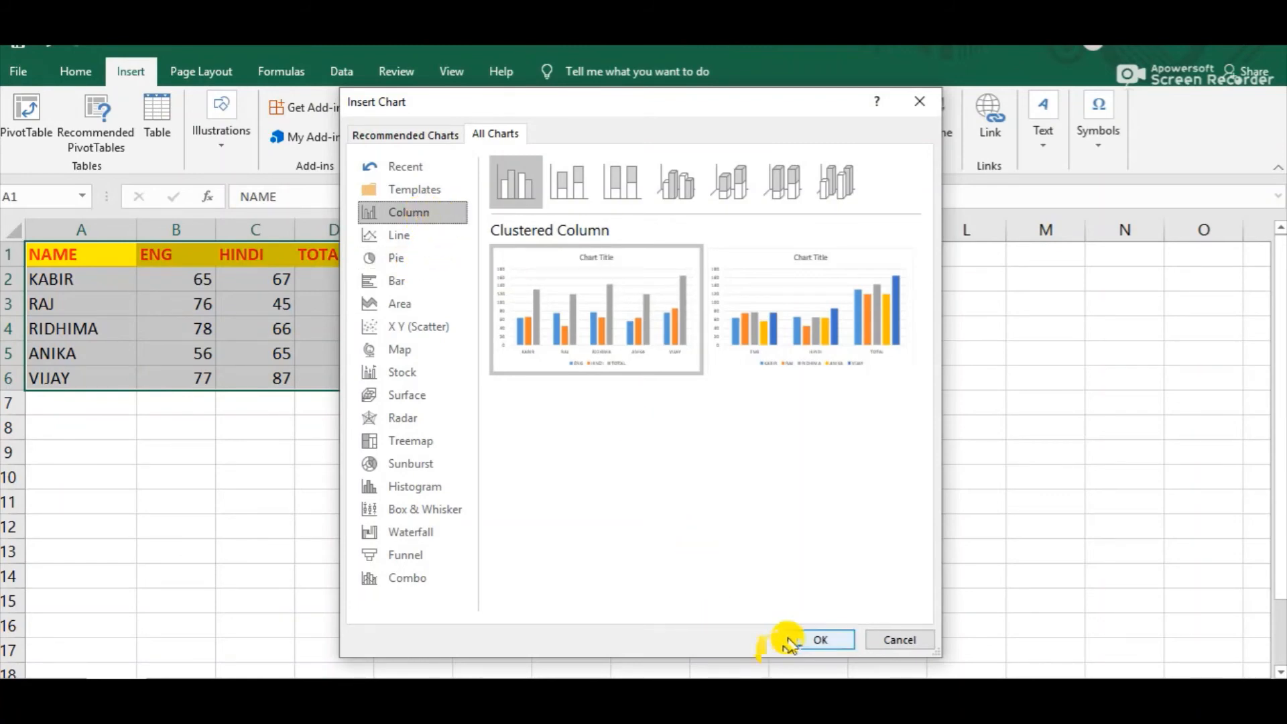
left_click(813, 639)
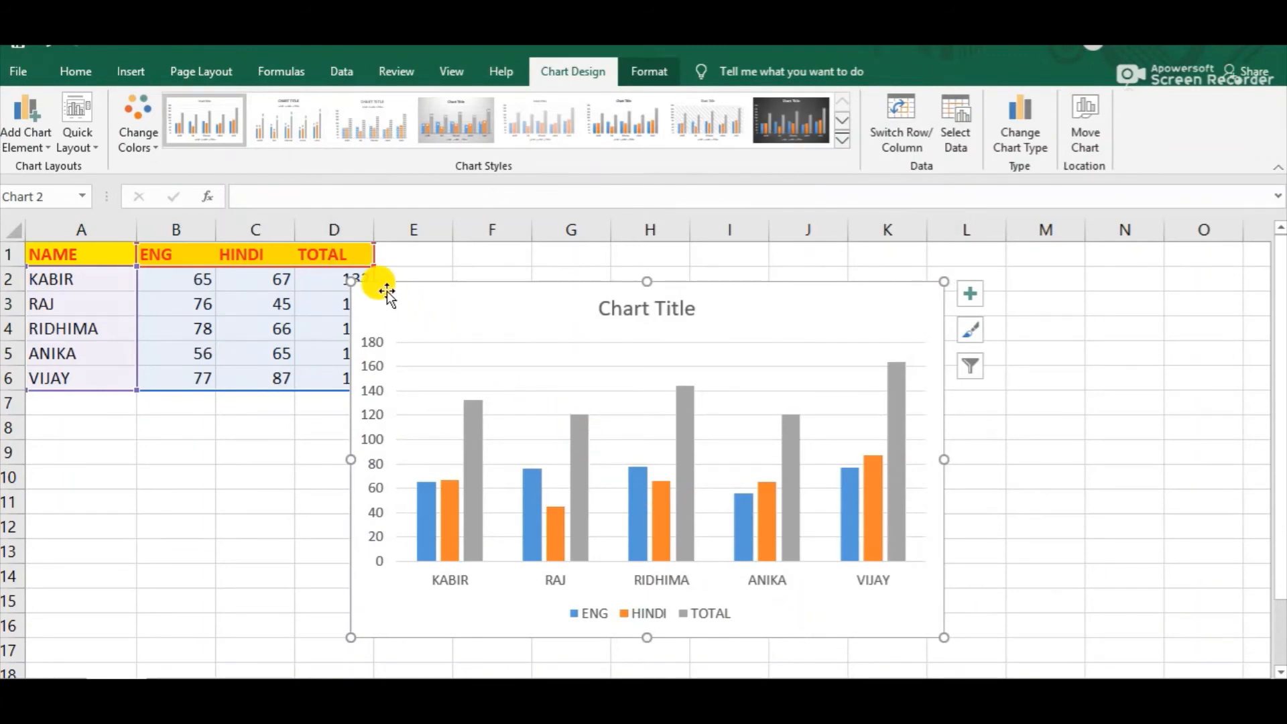
left_click_drag(435, 300, 456, 303)
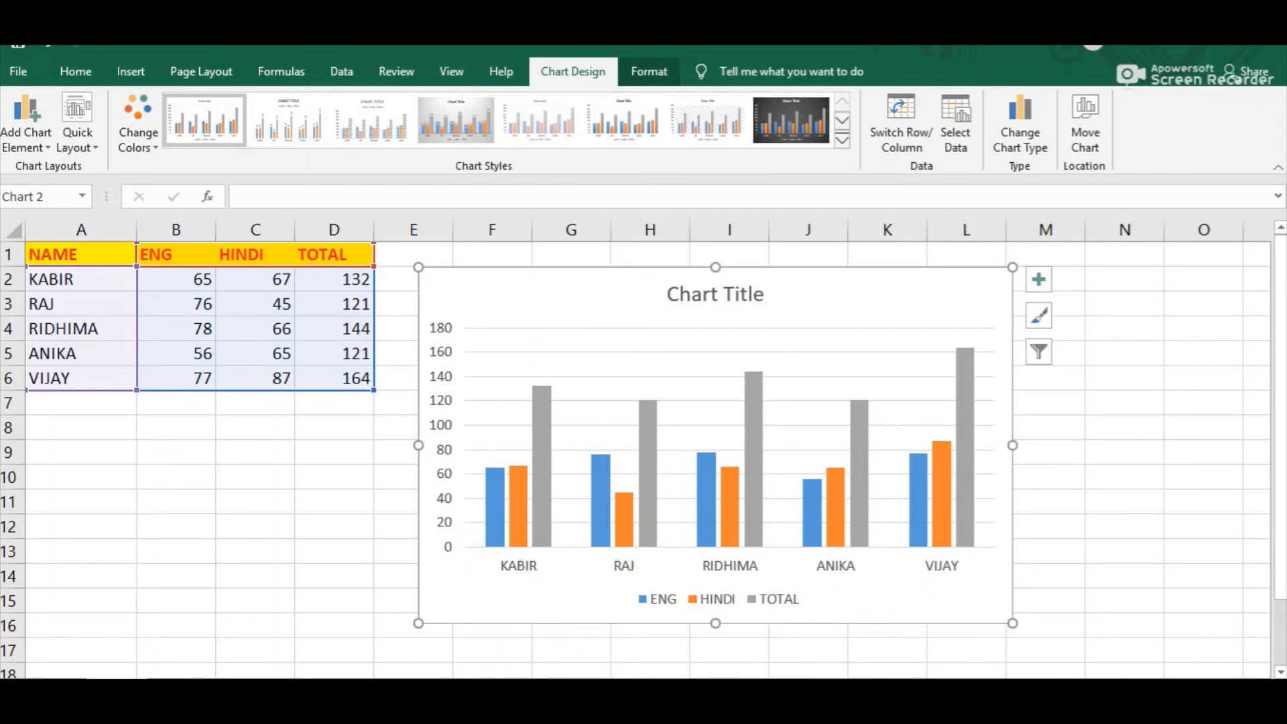
Consult the LINE CHART notes in Word and, back in Excel, insert a line chart of A1:D6 and move it beside the data
left_click(449, 706)
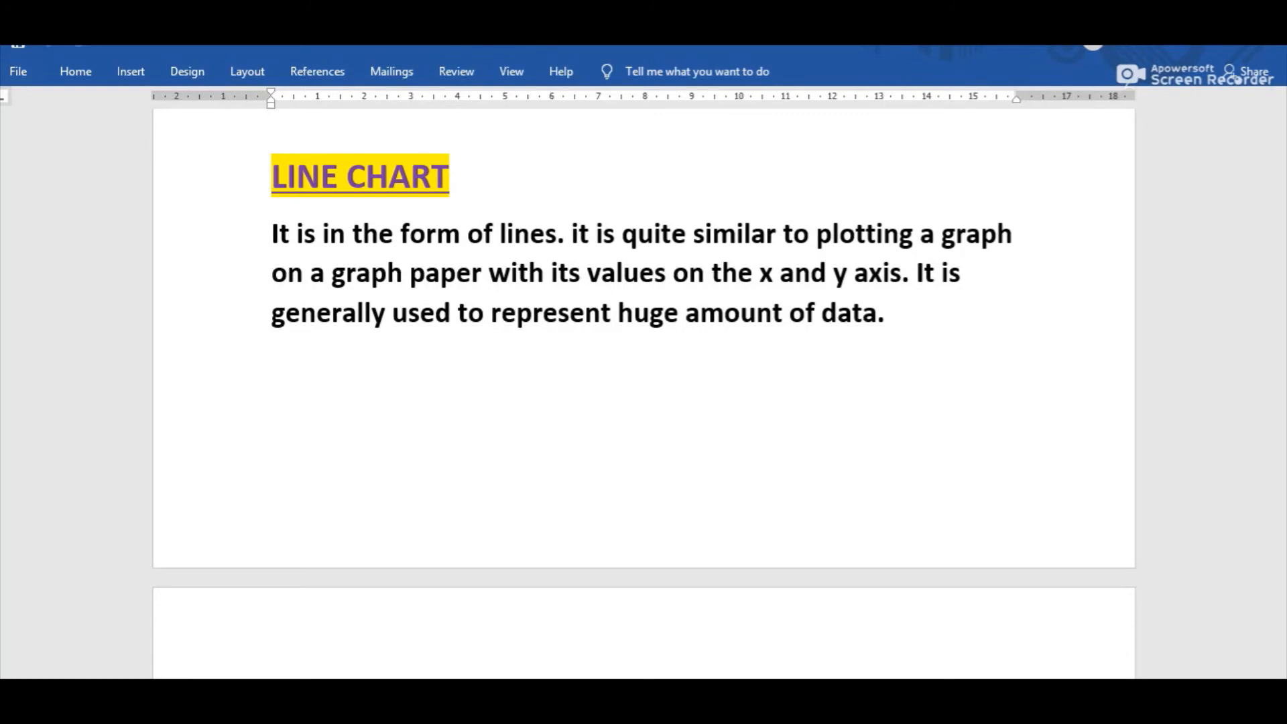
left_click(336, 710)
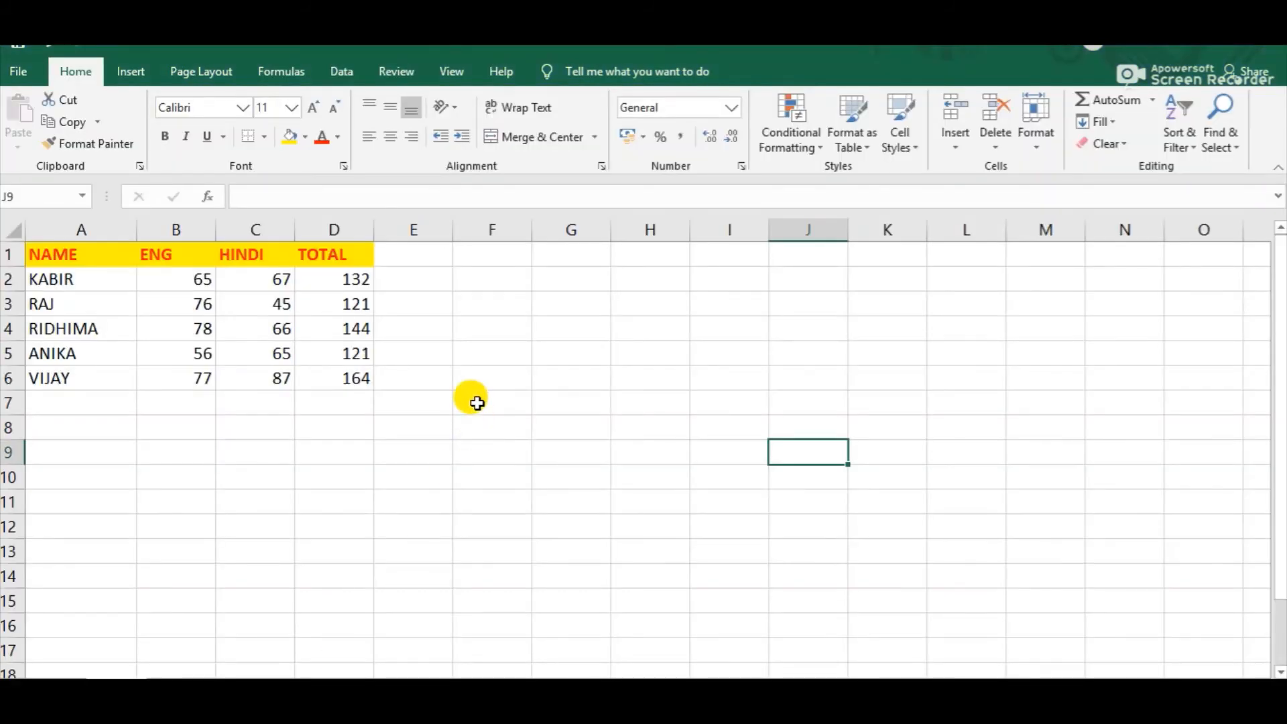
left_click(82, 255)
left_click_drag(82, 255, 353, 379)
left_click(134, 67)
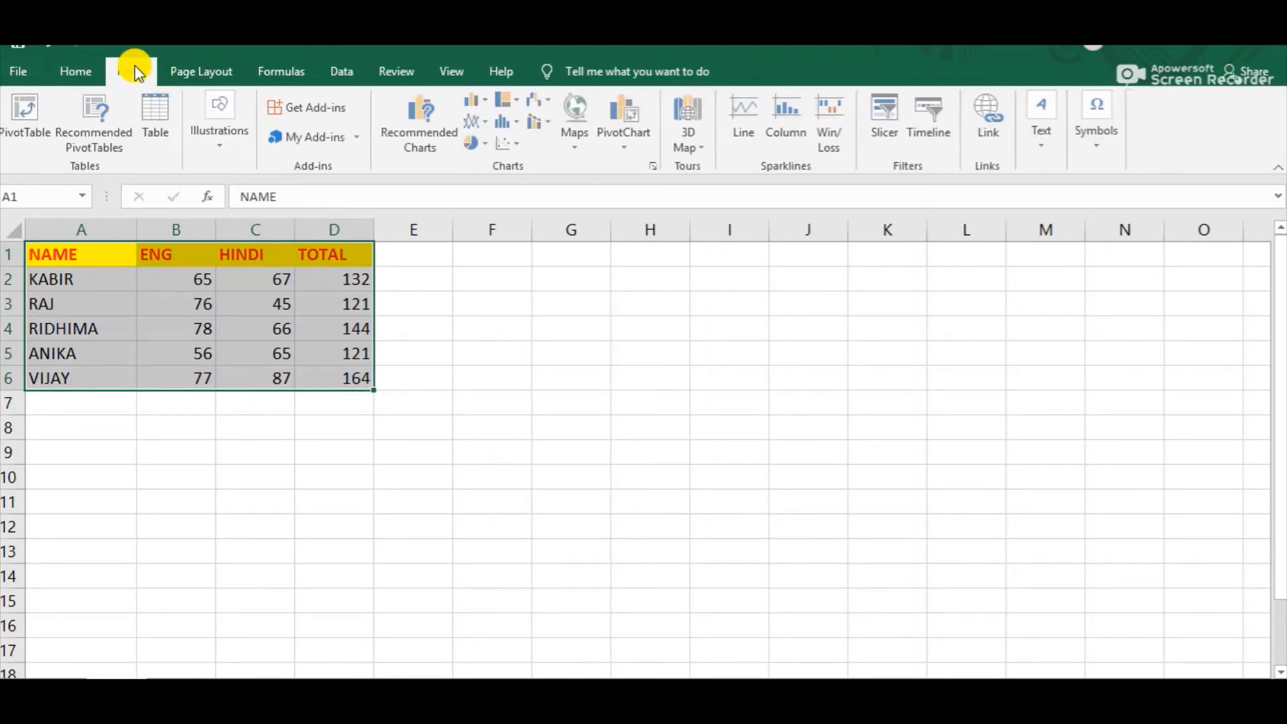
left_click(423, 111)
left_click(497, 136)
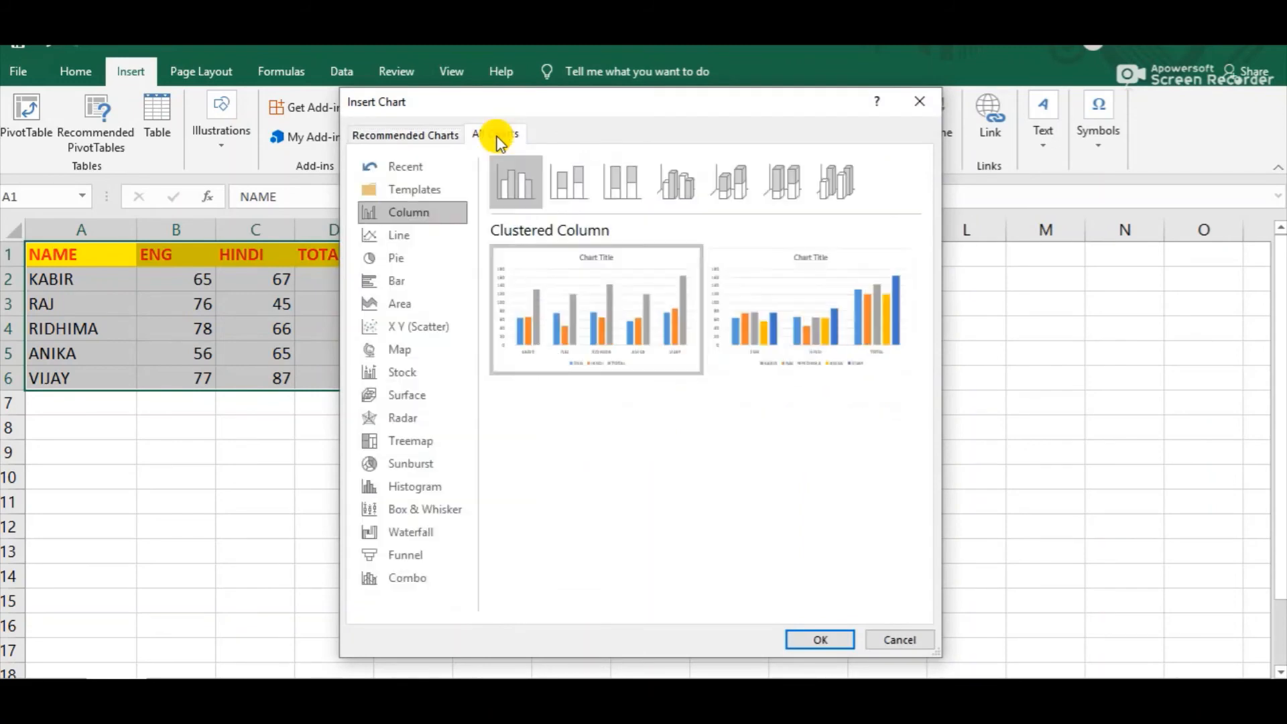
left_click(400, 236)
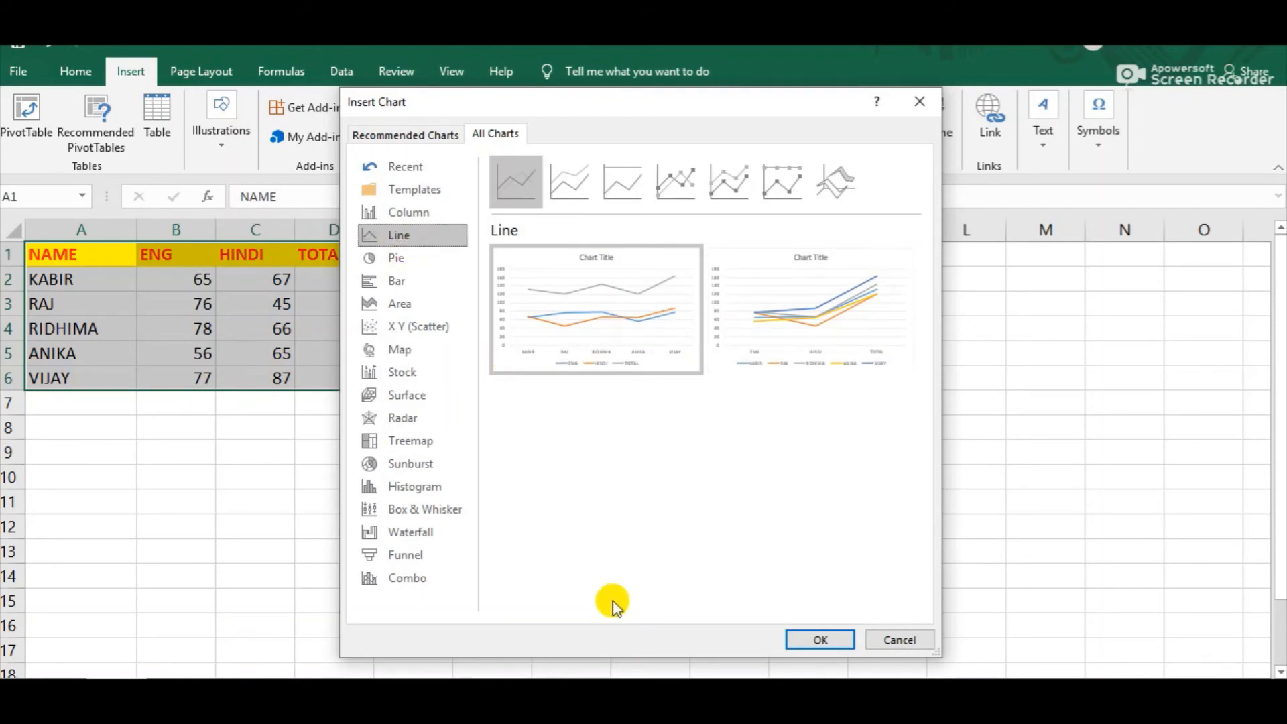
left_click(813, 644)
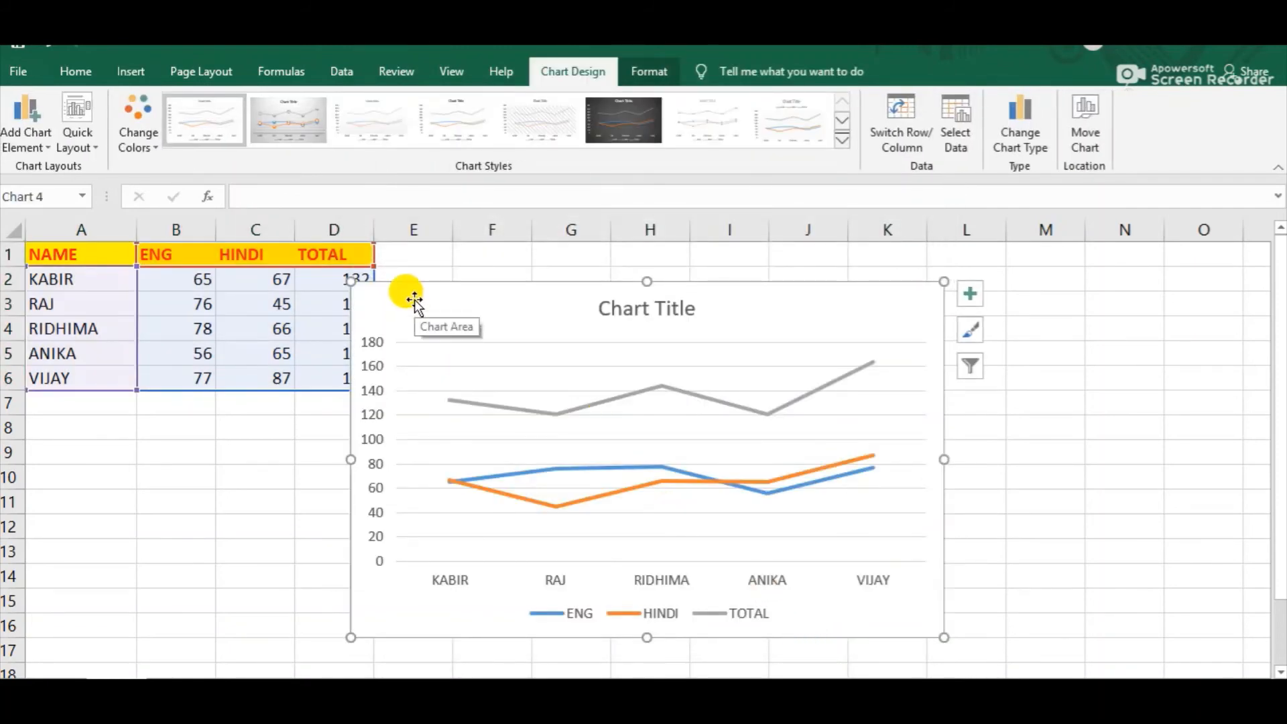
left_click_drag(414, 299, 445, 266)
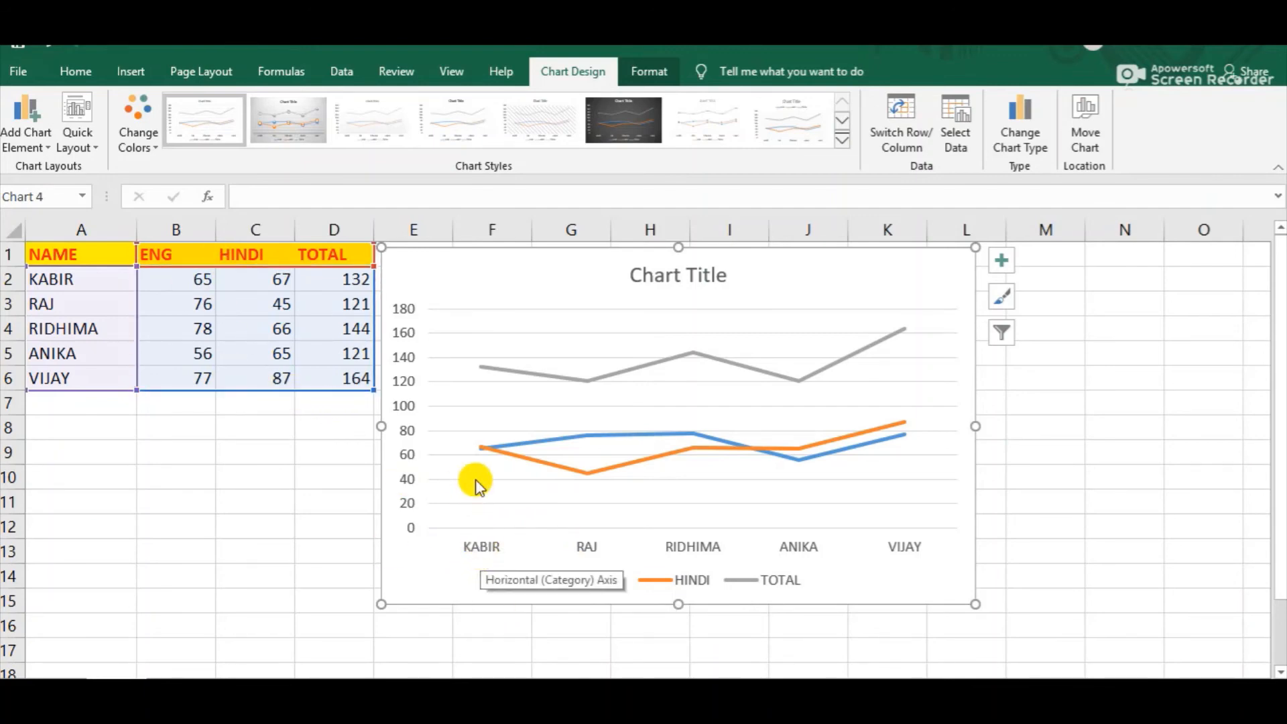
Switch from the PIE CHART notes in Word to Excel and insert a pie chart of the marks table in A1:D6
mouse_move(481, 451)
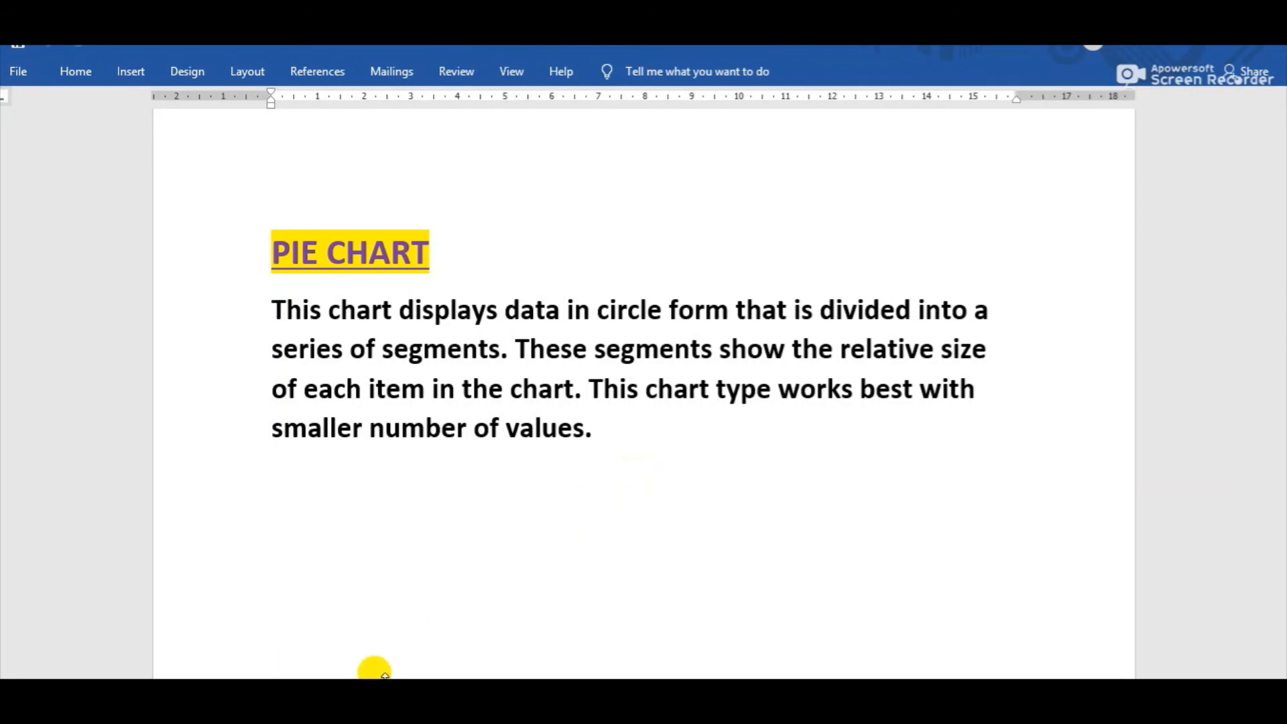
left_click(367, 707)
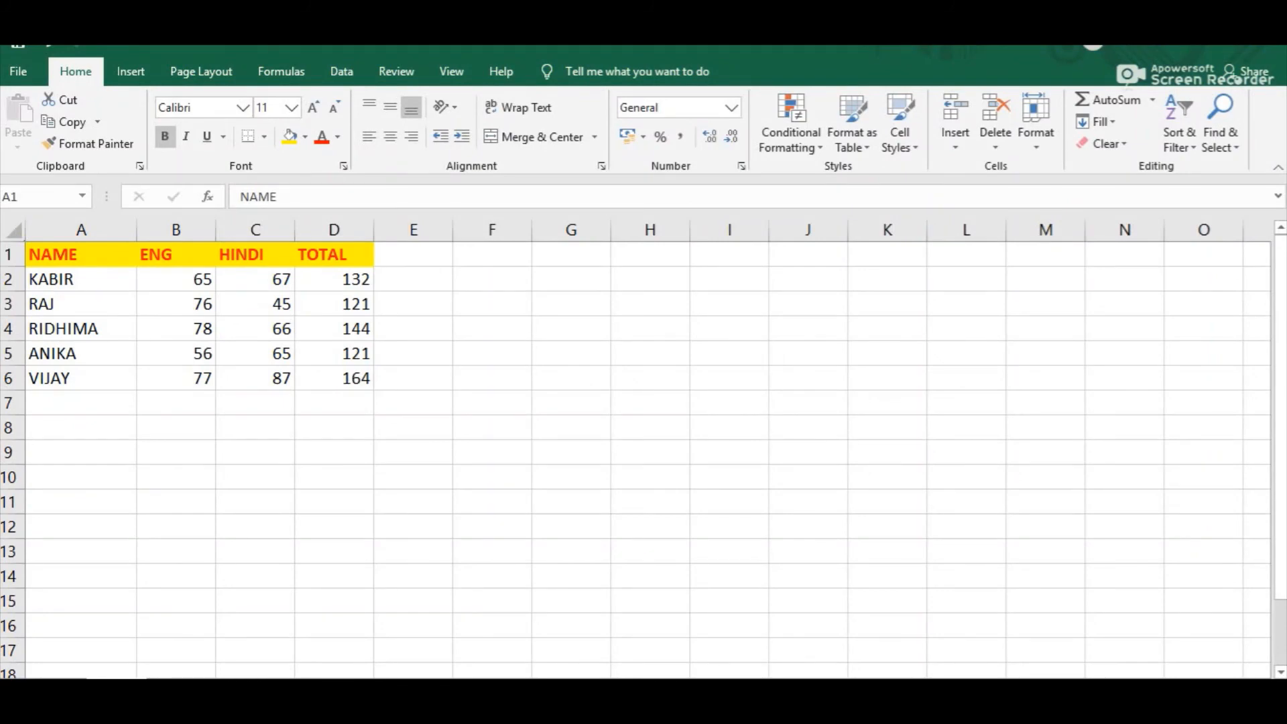
left_click(85, 257)
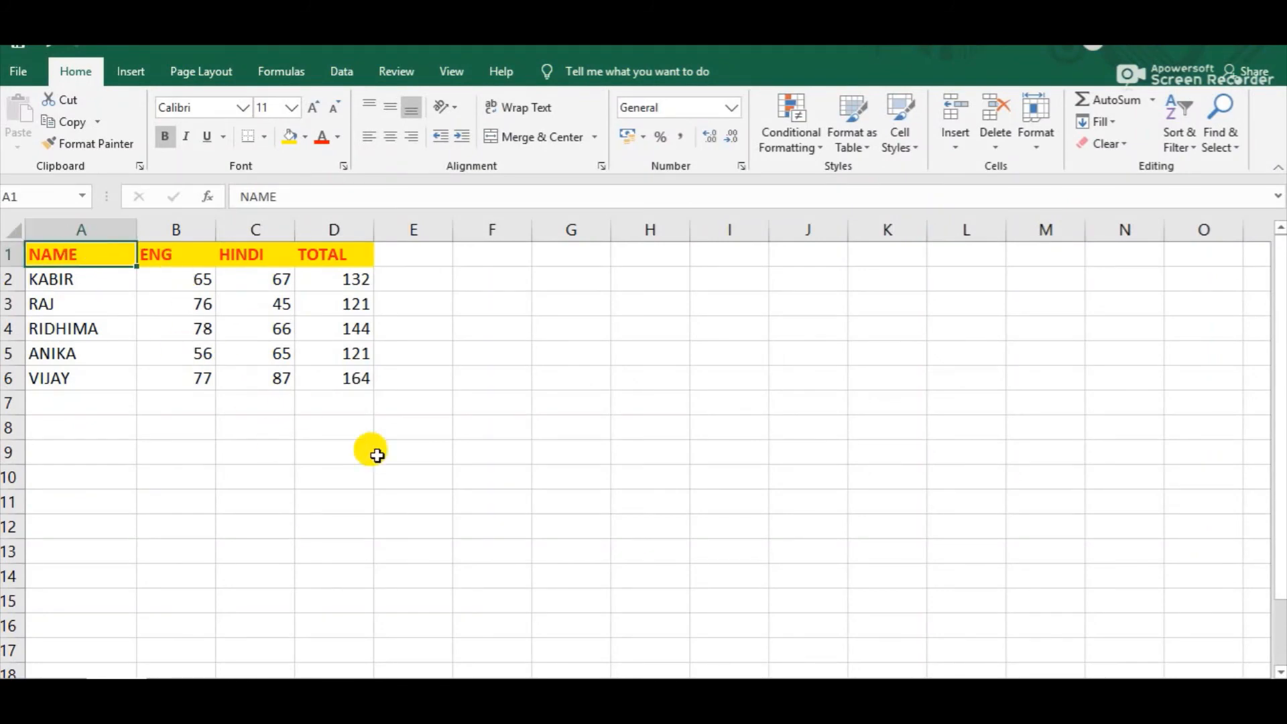
left_click(345, 376, "shift")
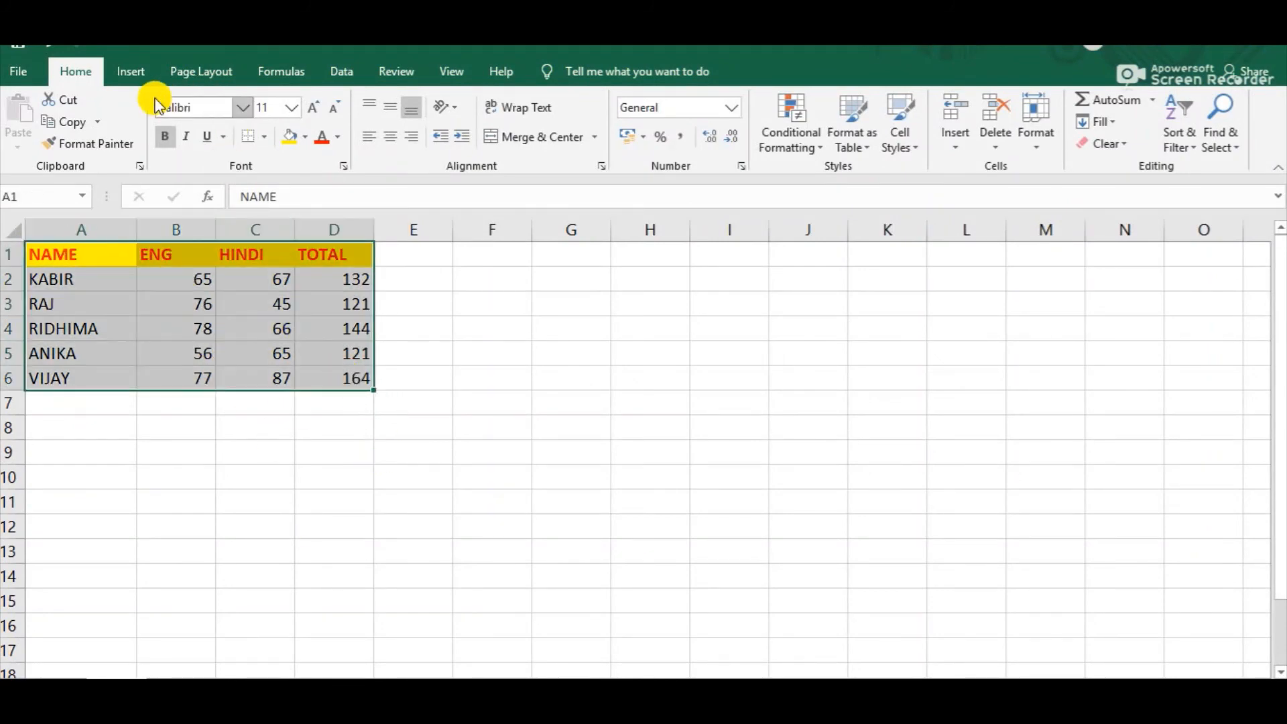
left_click(130, 71)
left_click(423, 114)
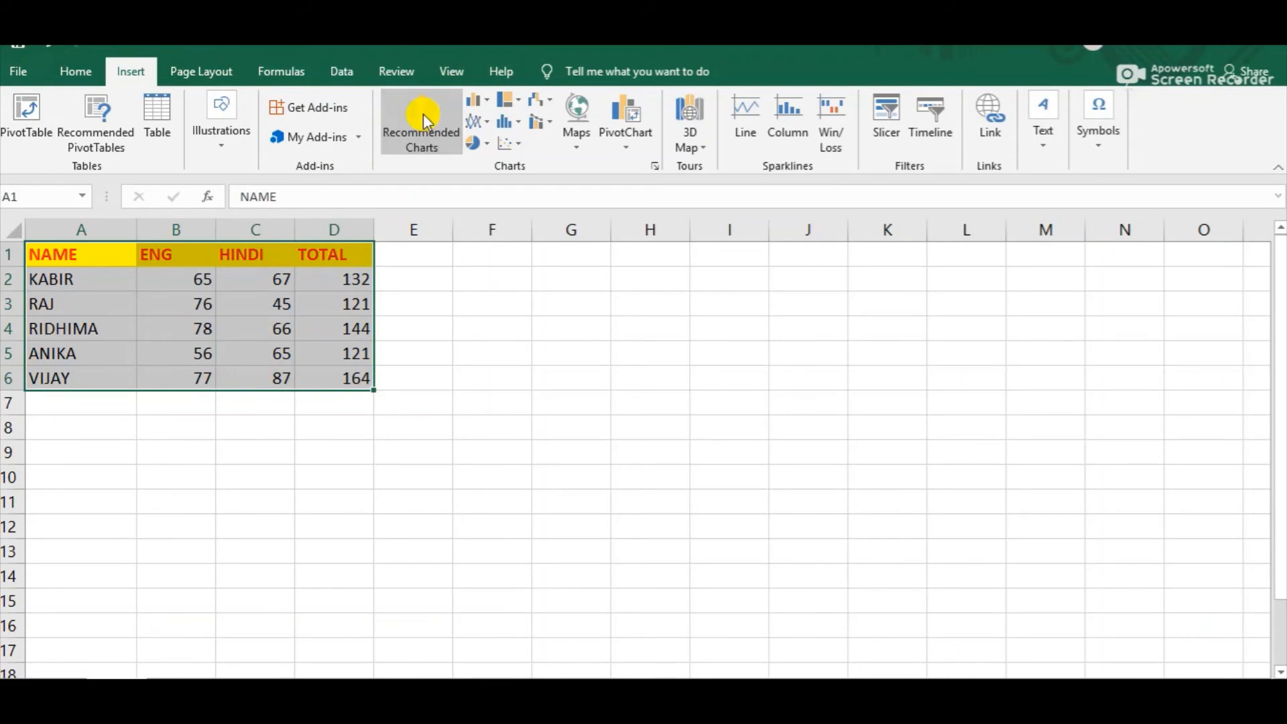
left_click(482, 135)
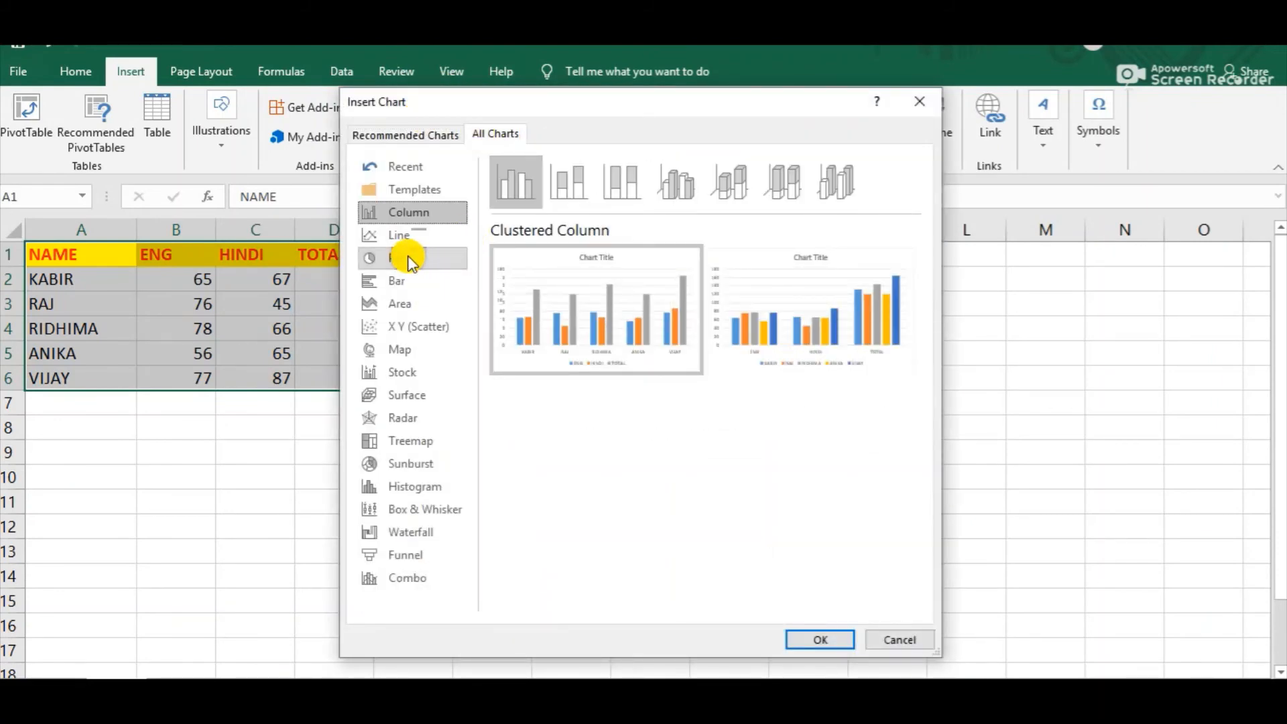
left_click(409, 258)
left_click(819, 639)
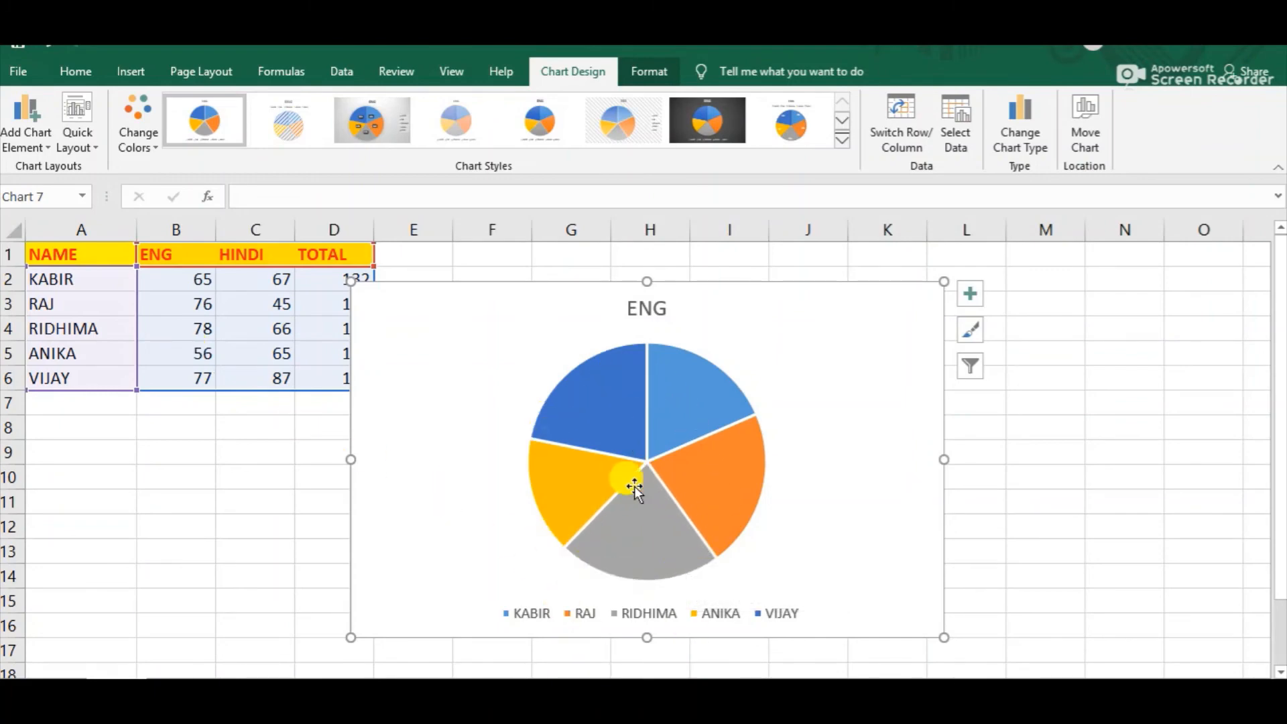
mouse_move(610, 374)
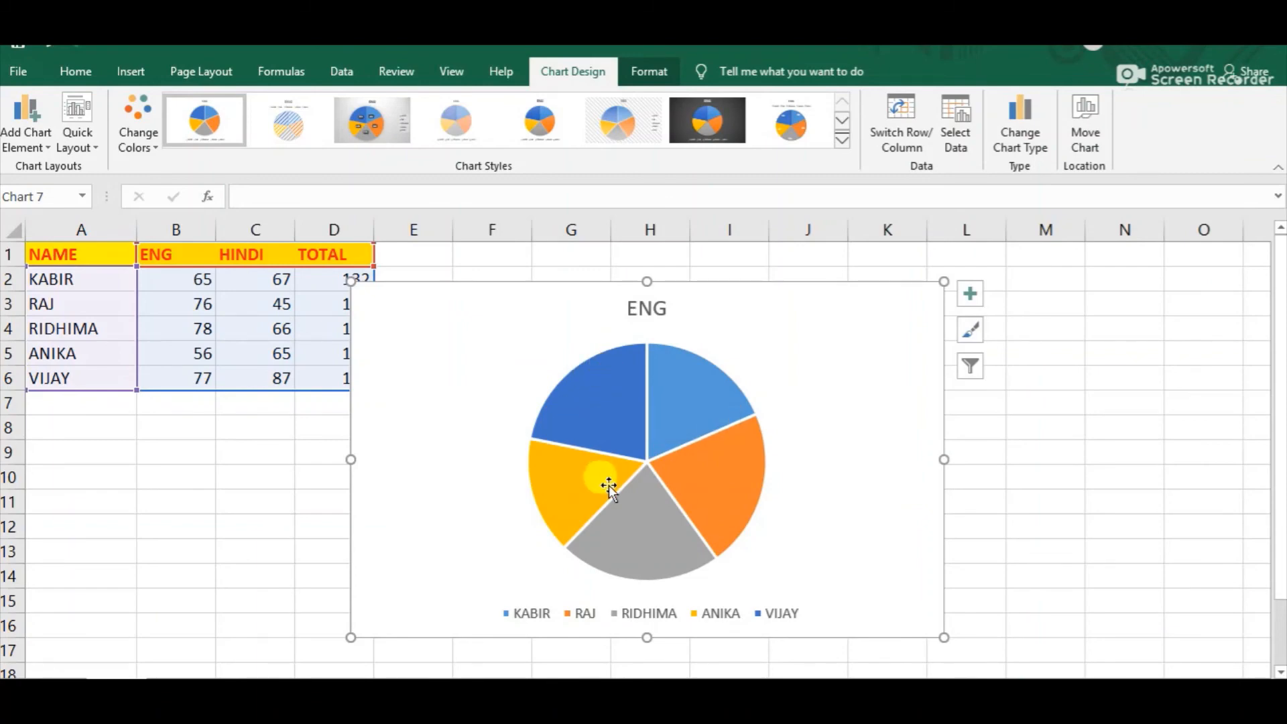
mouse_move(609, 488)
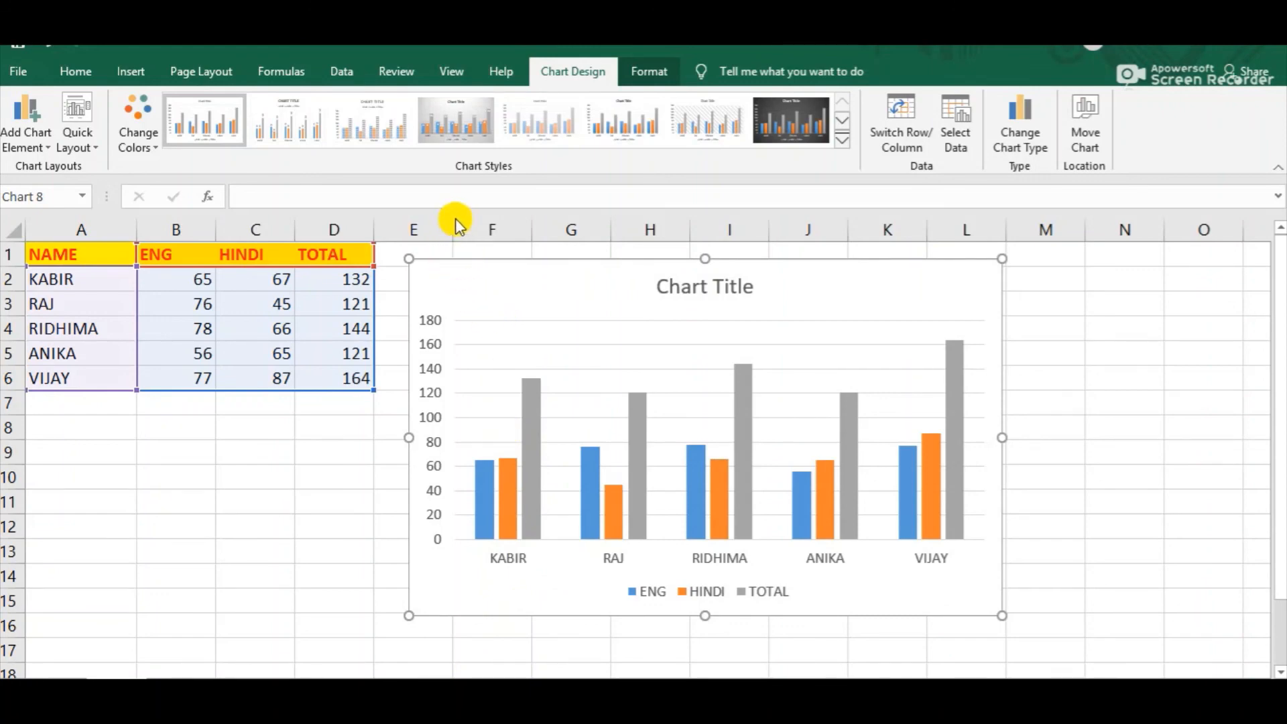
Move the clustered column chart slightly farther from the marks table and deselect it
left_click(464, 282)
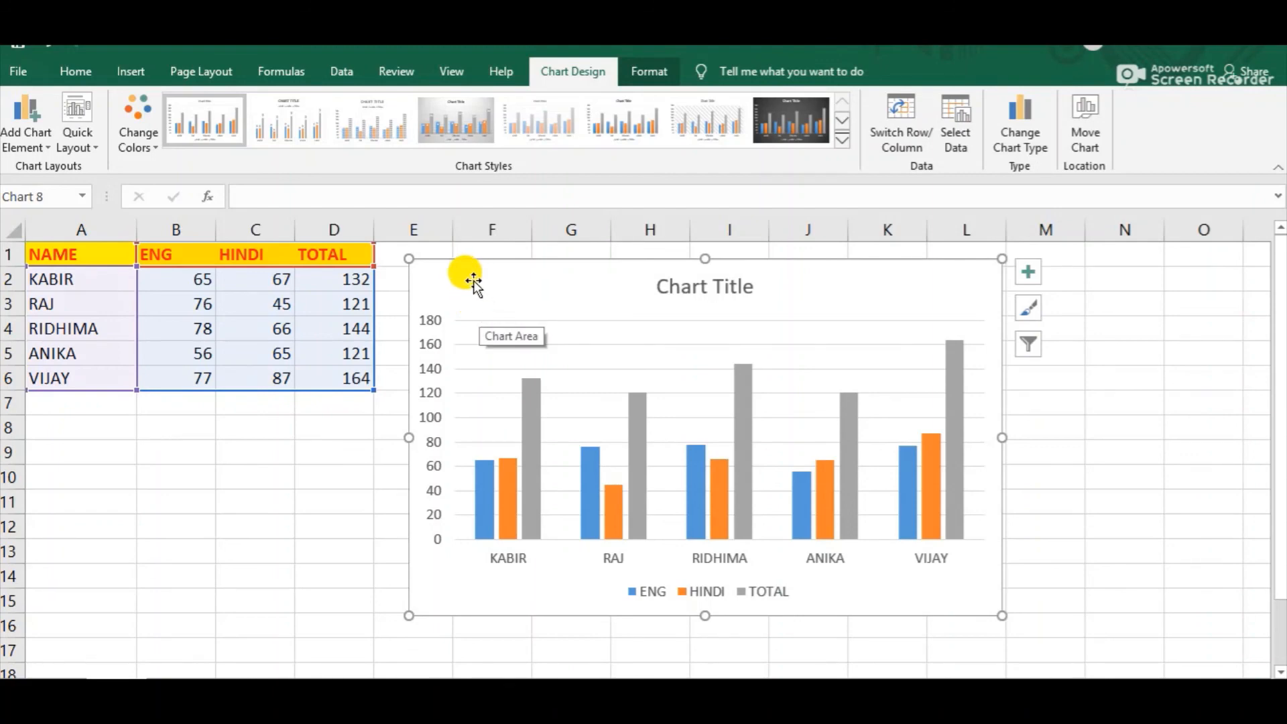
mouse_move(462, 267)
left_mouse_down()
mouse_move(551, 296)
mouse_move(629, 290)
mouse_move(783, 319)
mouse_move(695, 284)
mouse_move(703, 267)
mouse_move(632, 277)
mouse_move(609, 299)
mouse_move(585, 273)
mouse_move(469, 319)
mouse_move(417, 373)
mouse_move(288, 287)
mouse_move(350, 304)
mouse_move(480, 299)
mouse_move(504, 284)
left_mouse_up()
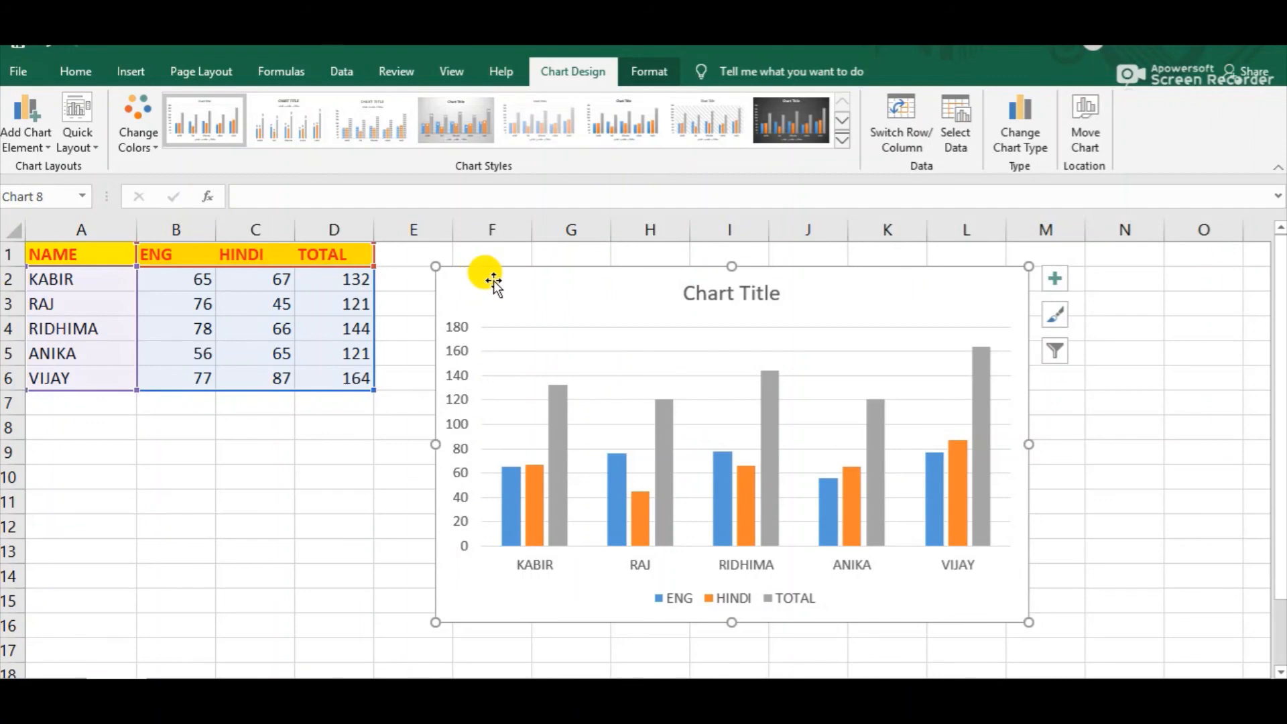
left_click(314, 501)
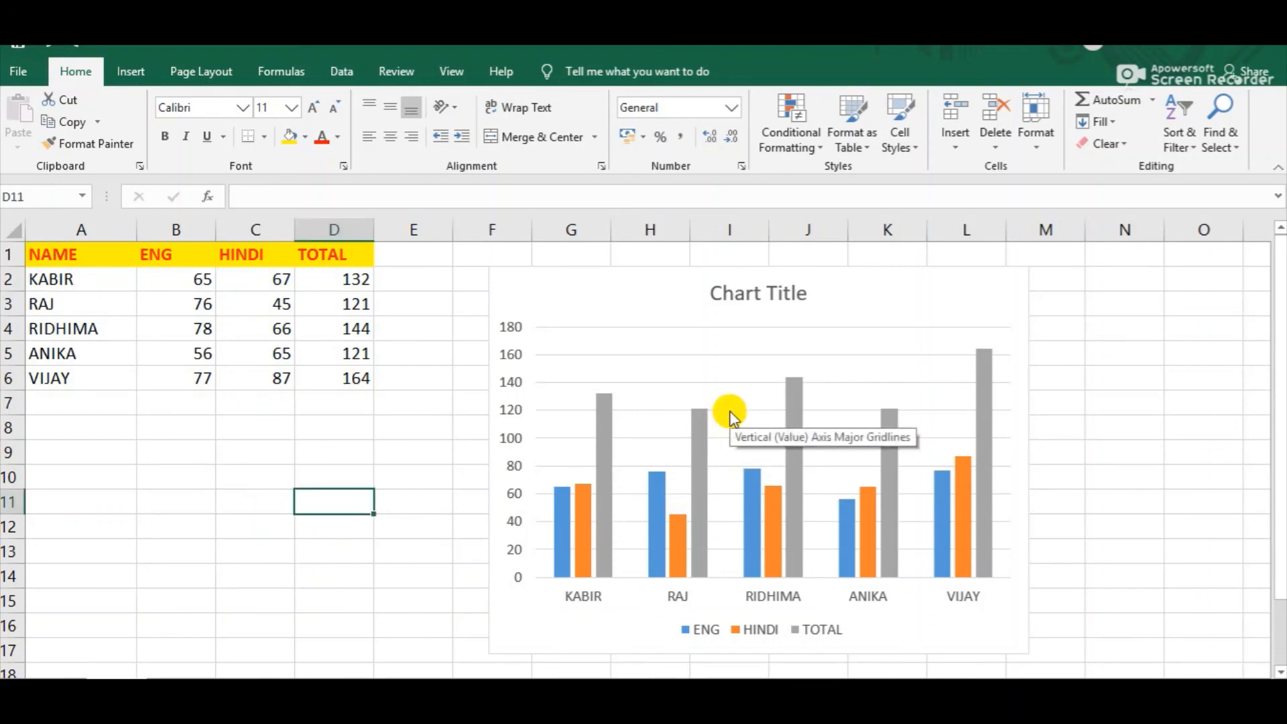
Resize the column chart from its left edge, narrowing it to column H and widening it back over the table to column C
left_click(647, 410)
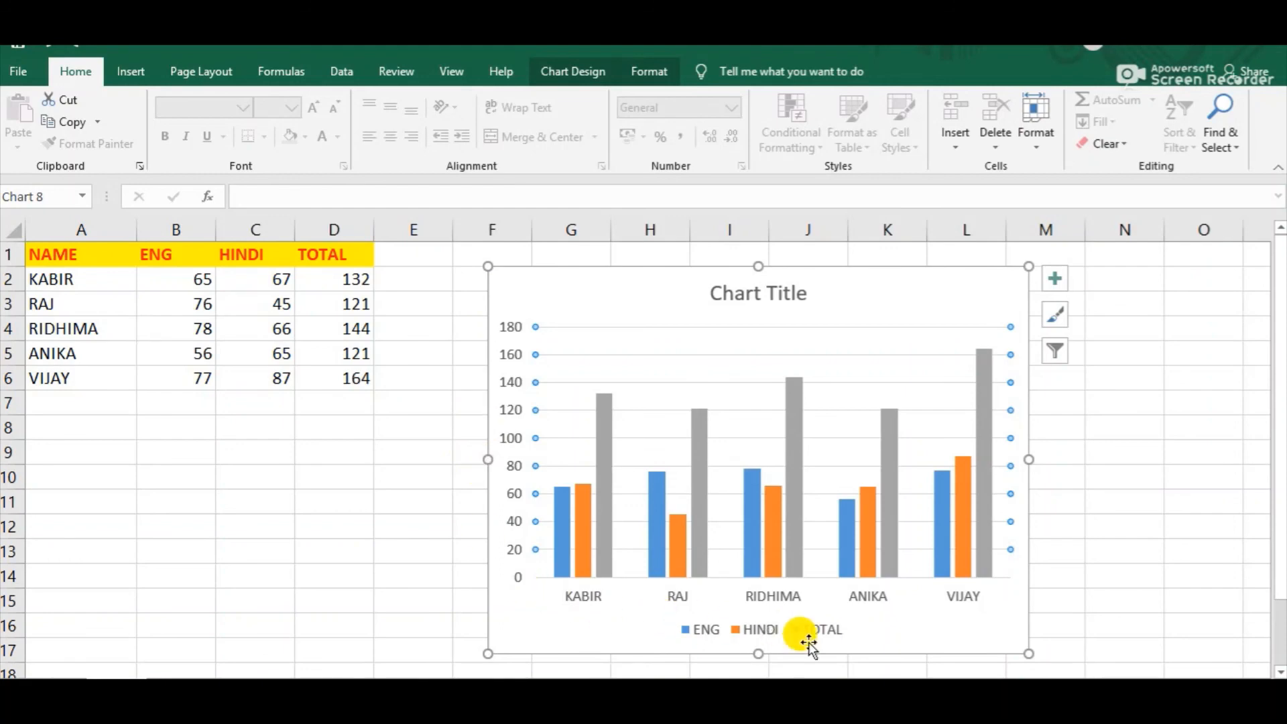
left_click(485, 461)
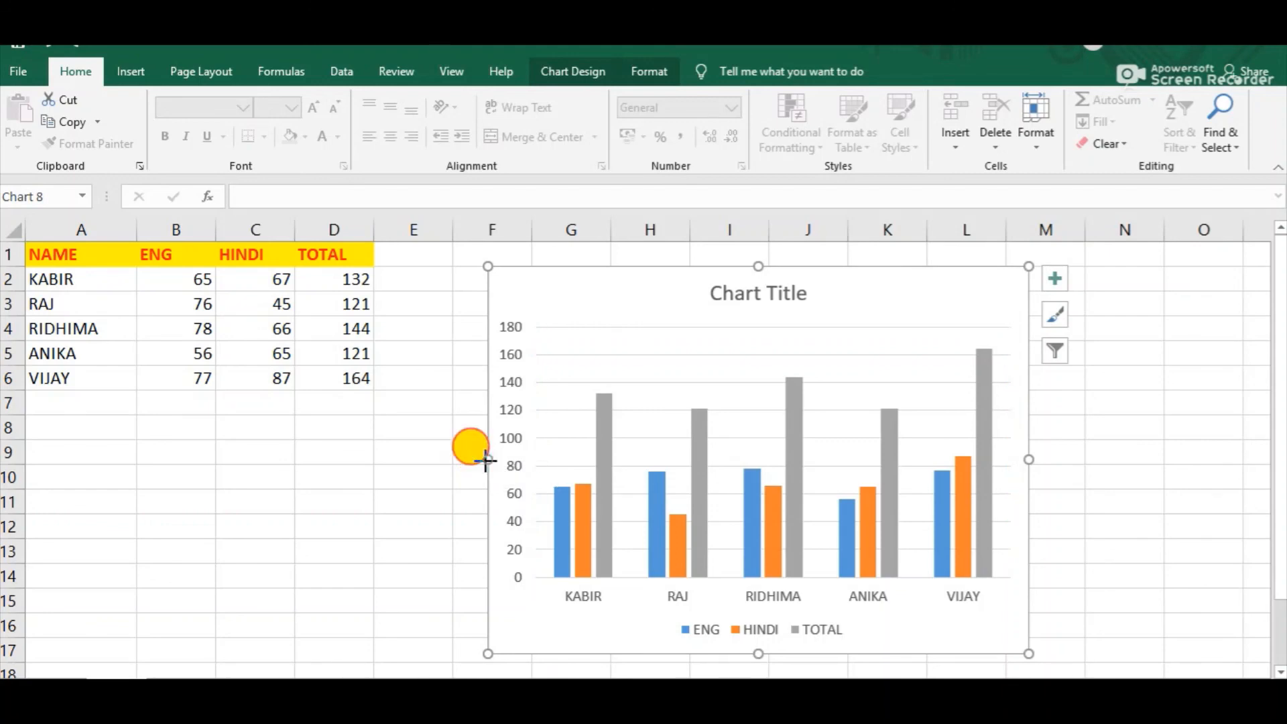
left_click_drag(486, 460, 664, 461)
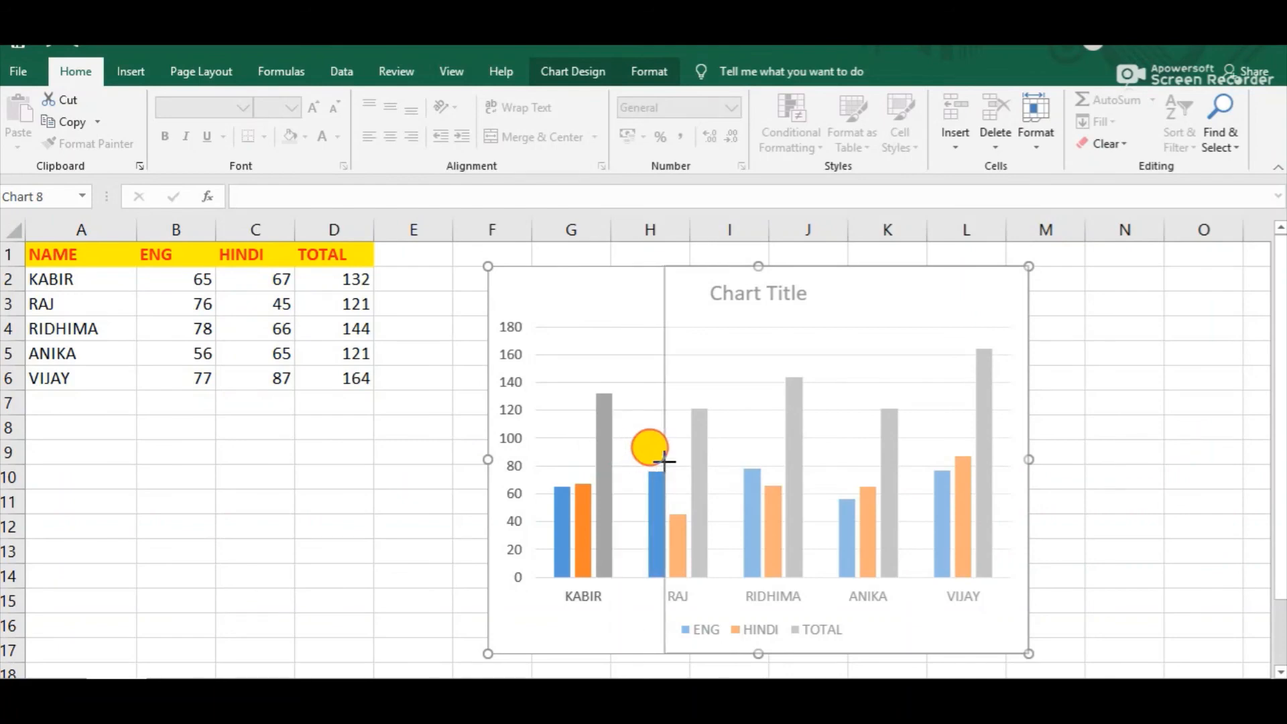
left_click_drag(664, 461, 664, 462)
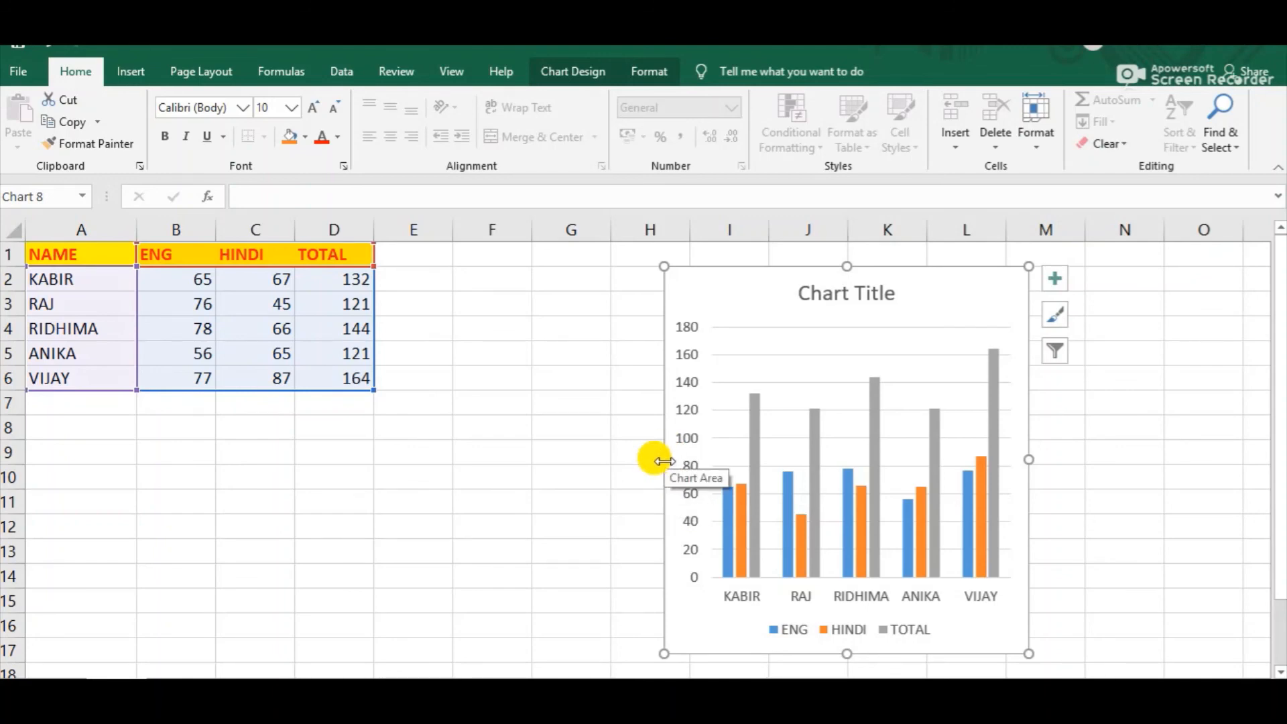
left_click_drag(662, 457, 277, 459)
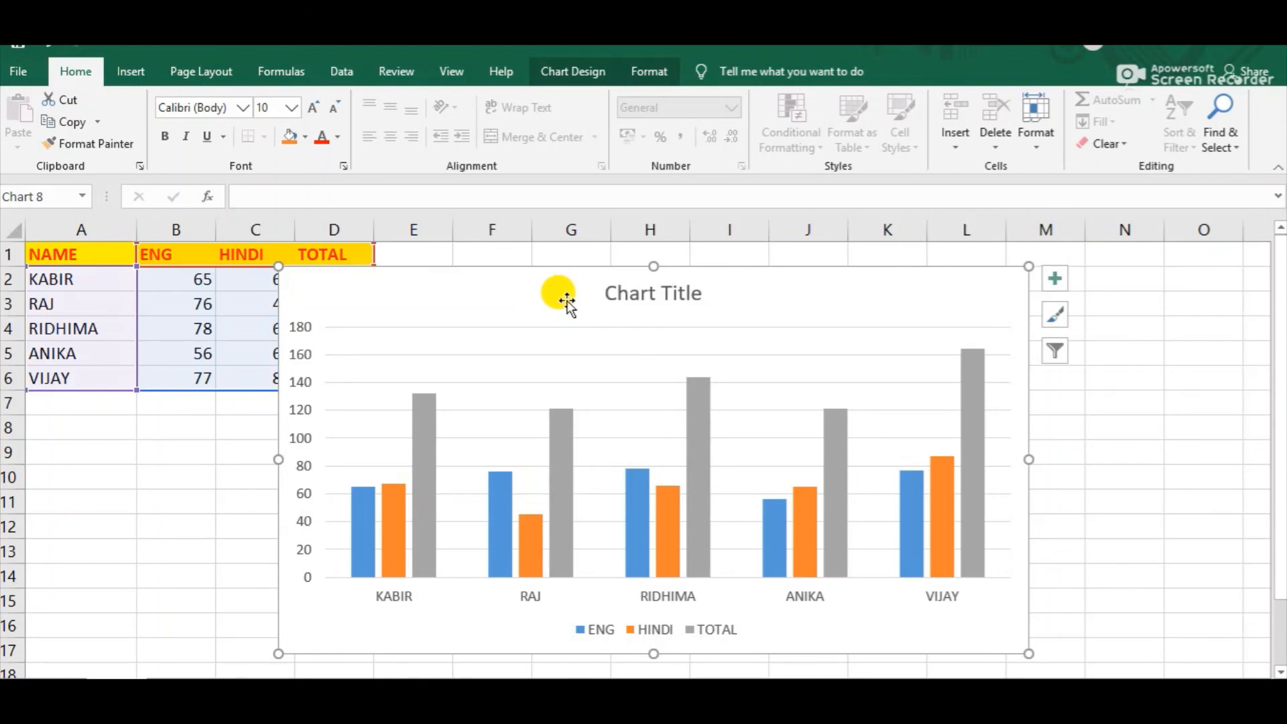
Delete the clustered column chart from the worksheet
key("Delete")
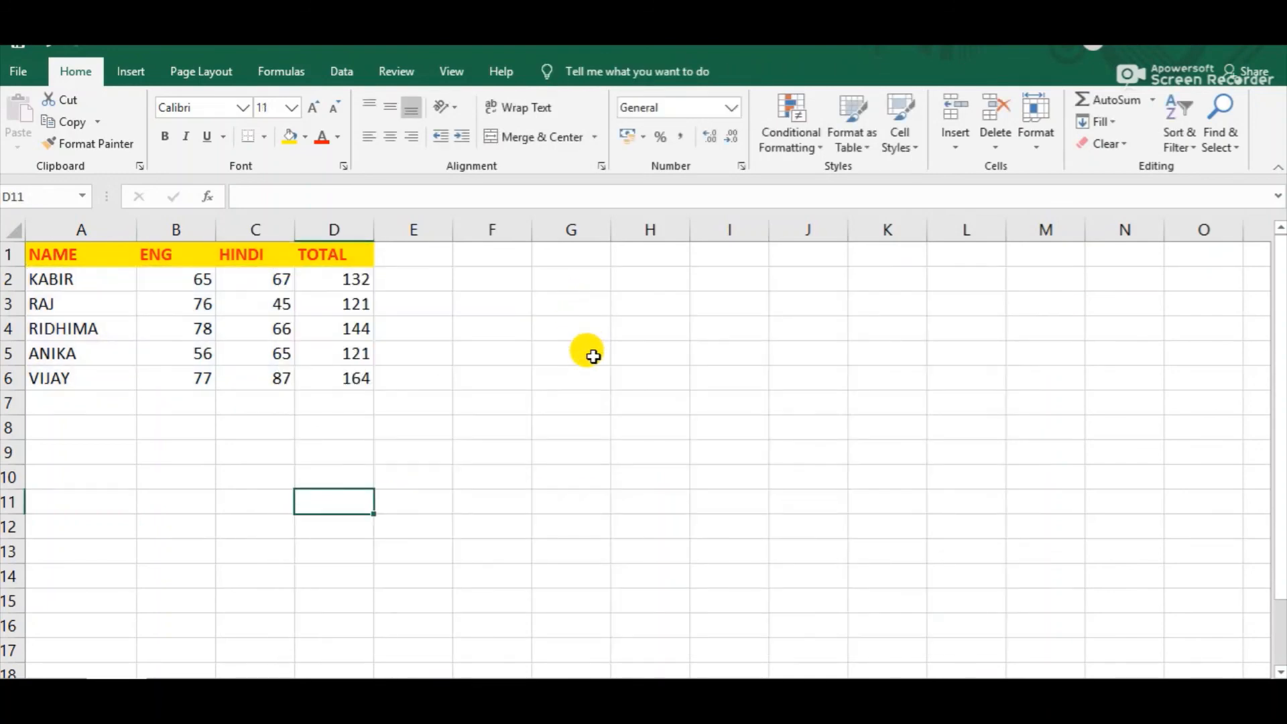